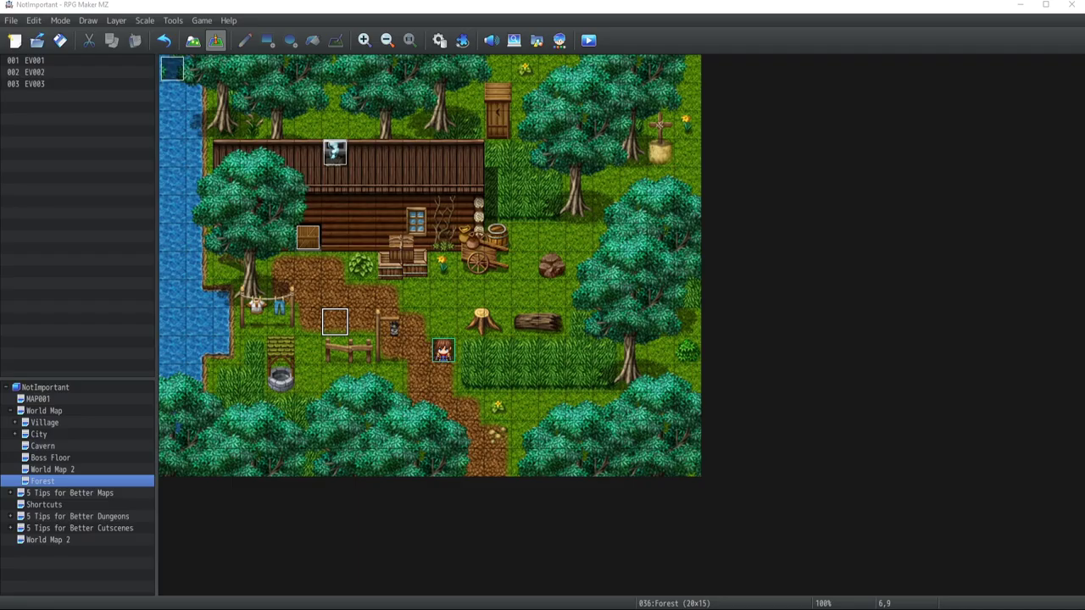
Step: Create event EV004 on a Forest map tile and start a Show Picture command
double_click(333, 327)
double_click(504, 181)
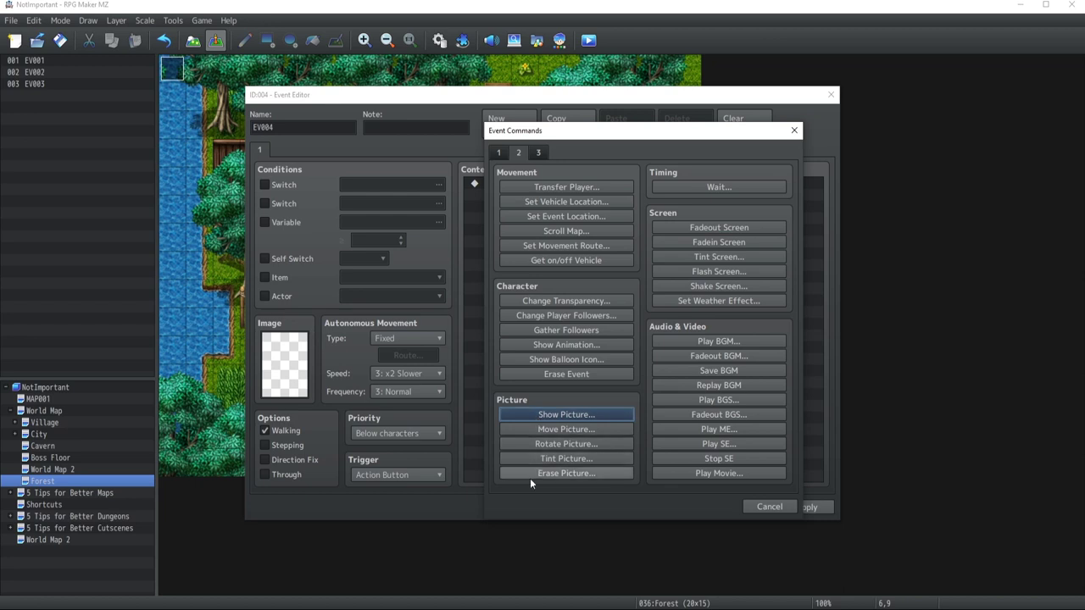
click(525, 412)
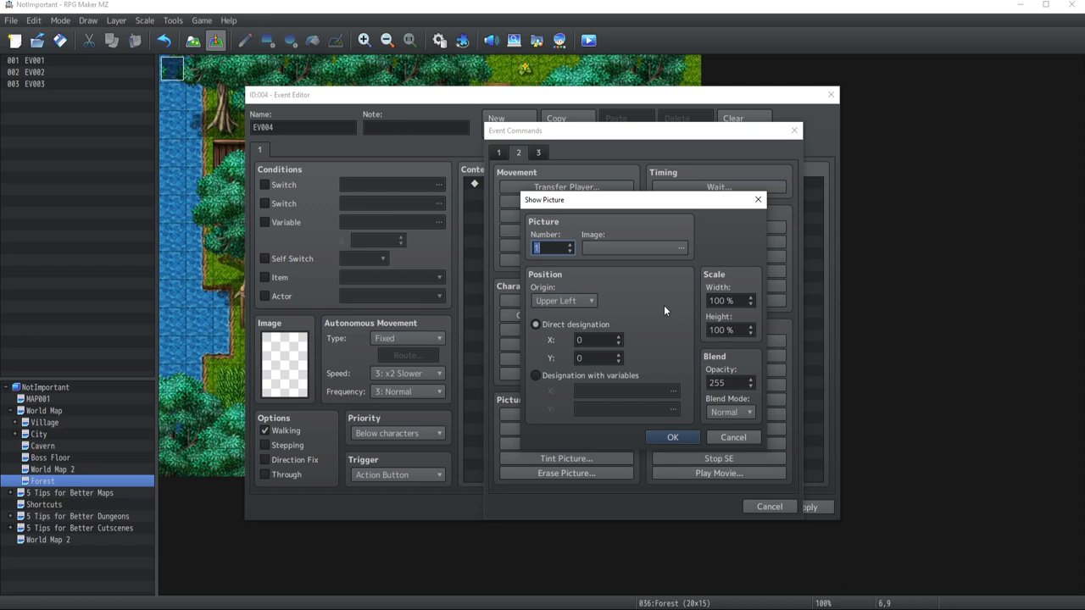
Step: Choose Actor1_1 as picture 1's image
click(657, 247)
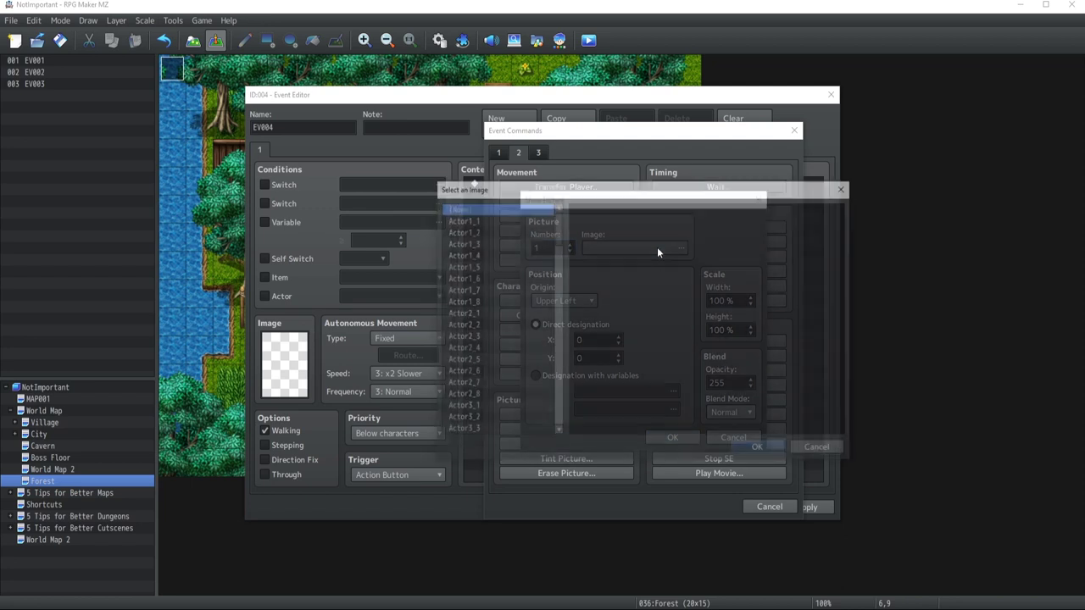
click(479, 221)
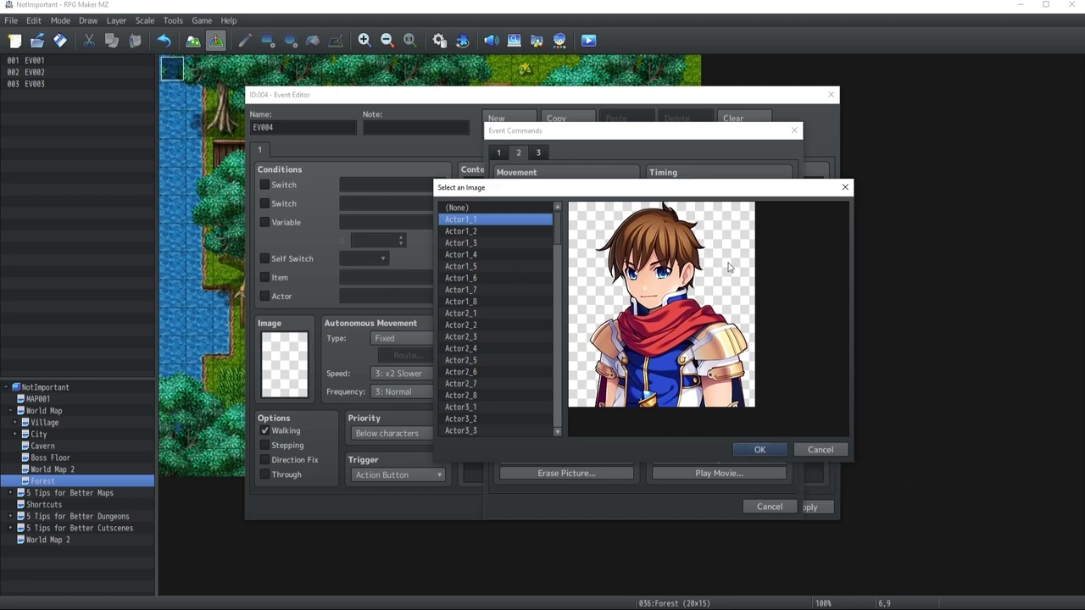
click(760, 449)
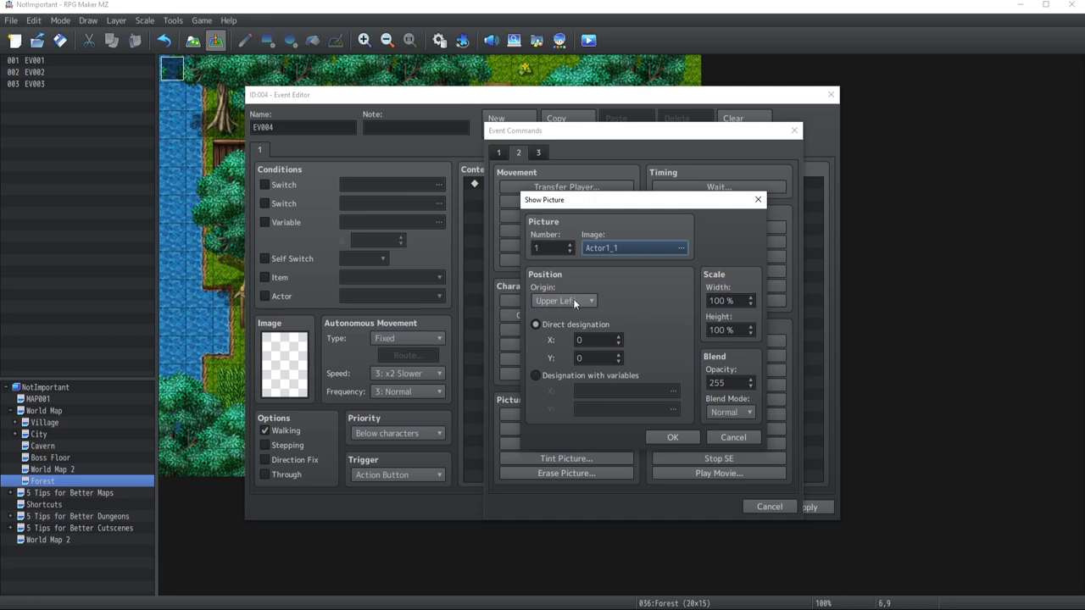
Step: Try Center as the picture origin, then set it back to Upper Left
click(581, 302)
click(580, 301)
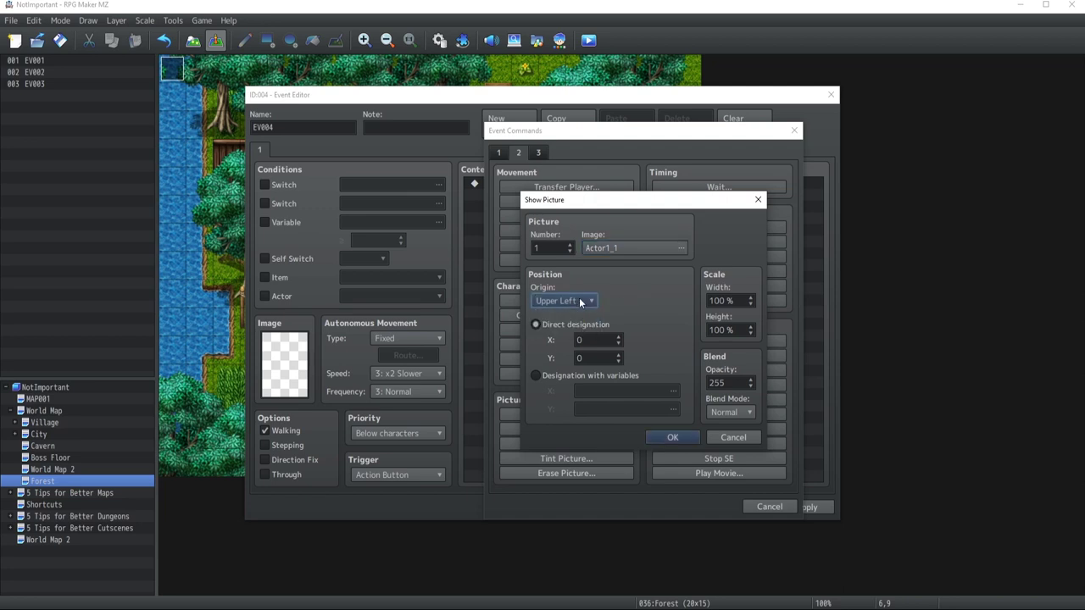
click(580, 302)
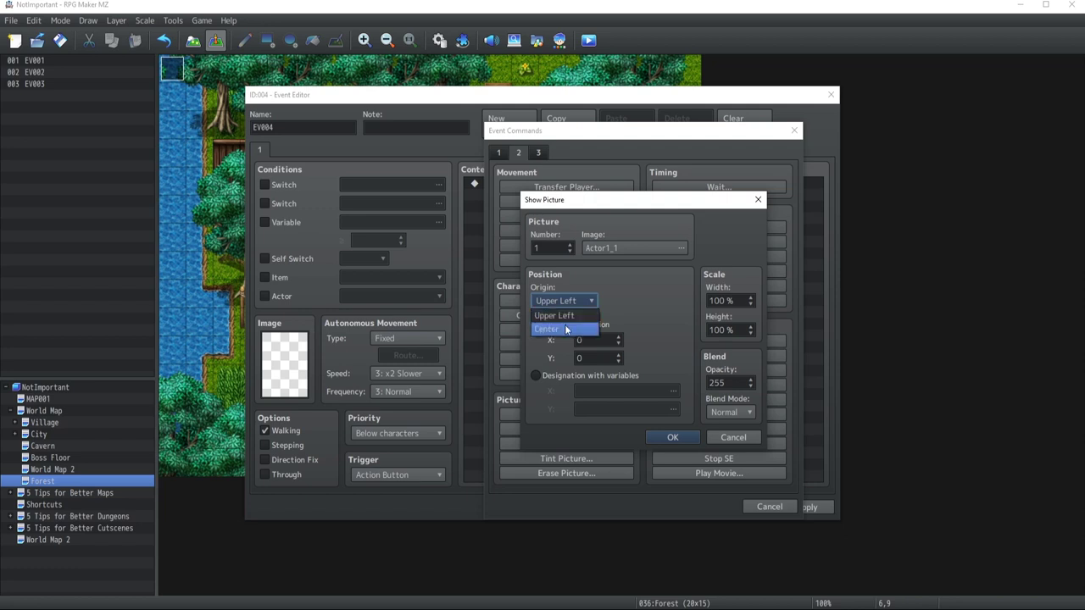
click(566, 329)
click(563, 304)
click(555, 315)
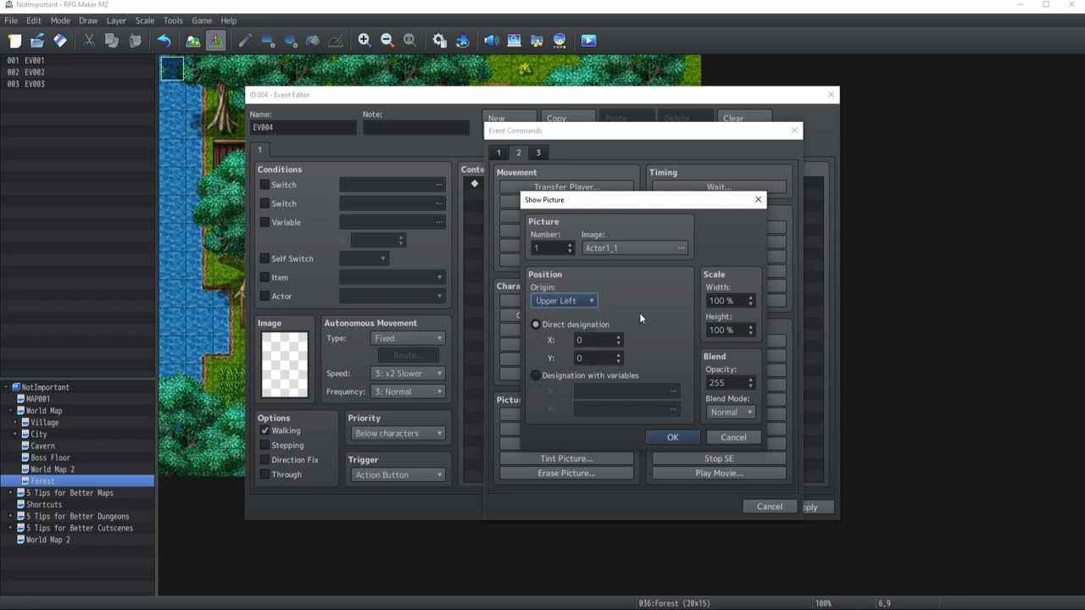
Step: Add the Show Picture command, set EV004's trigger to Parallel, and save the event
click(671, 437)
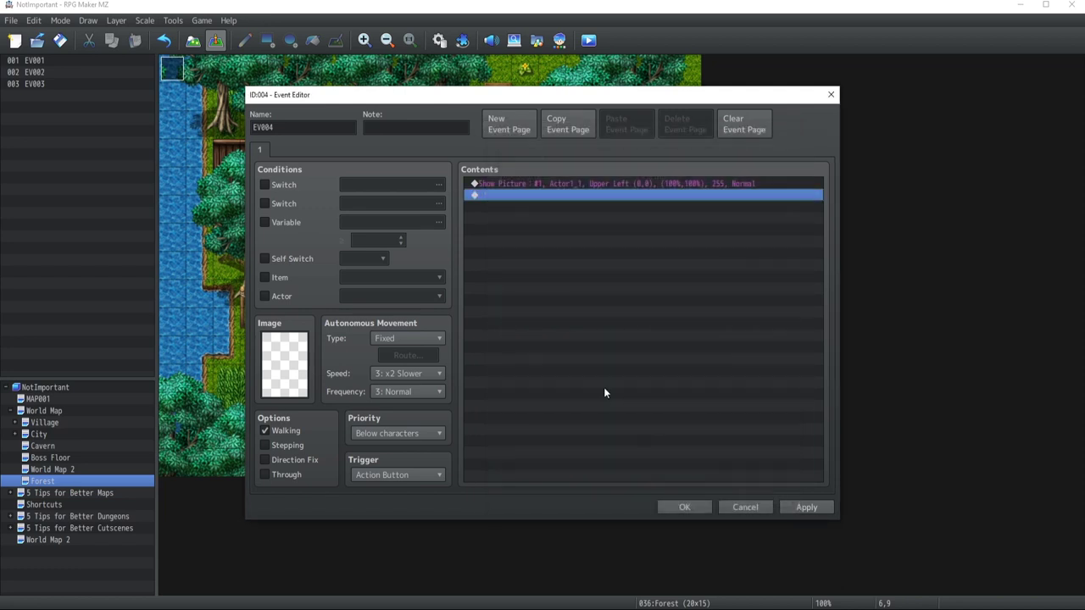
click(589, 185)
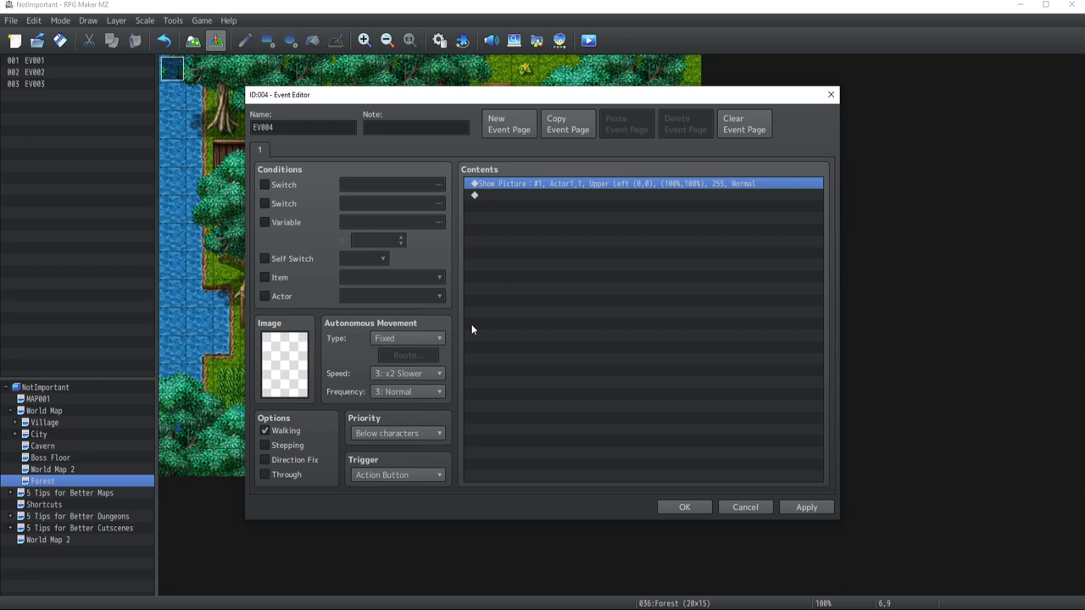
click(418, 475)
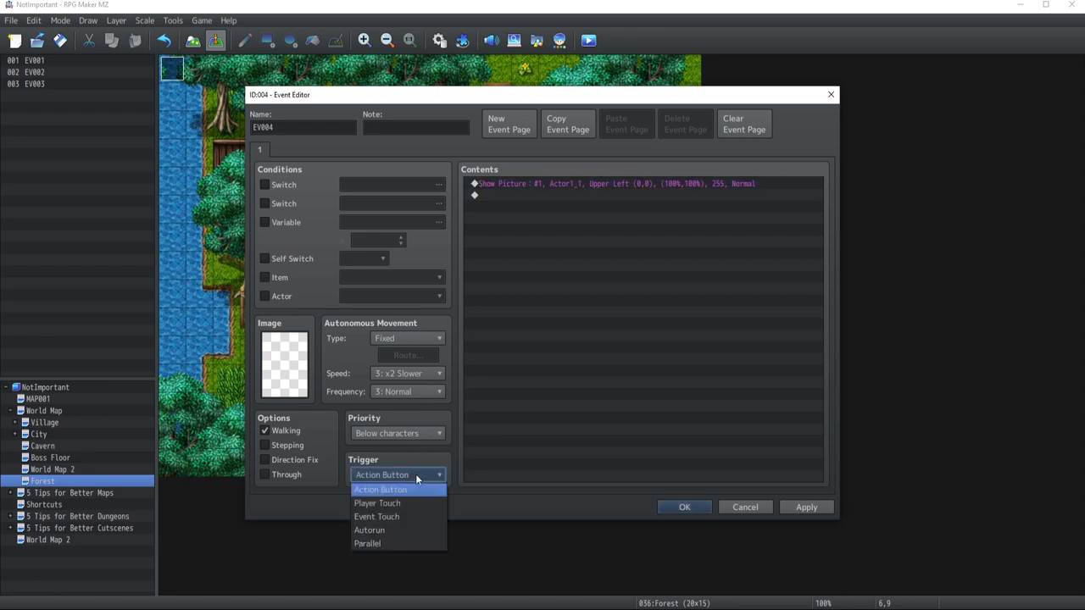
click(381, 543)
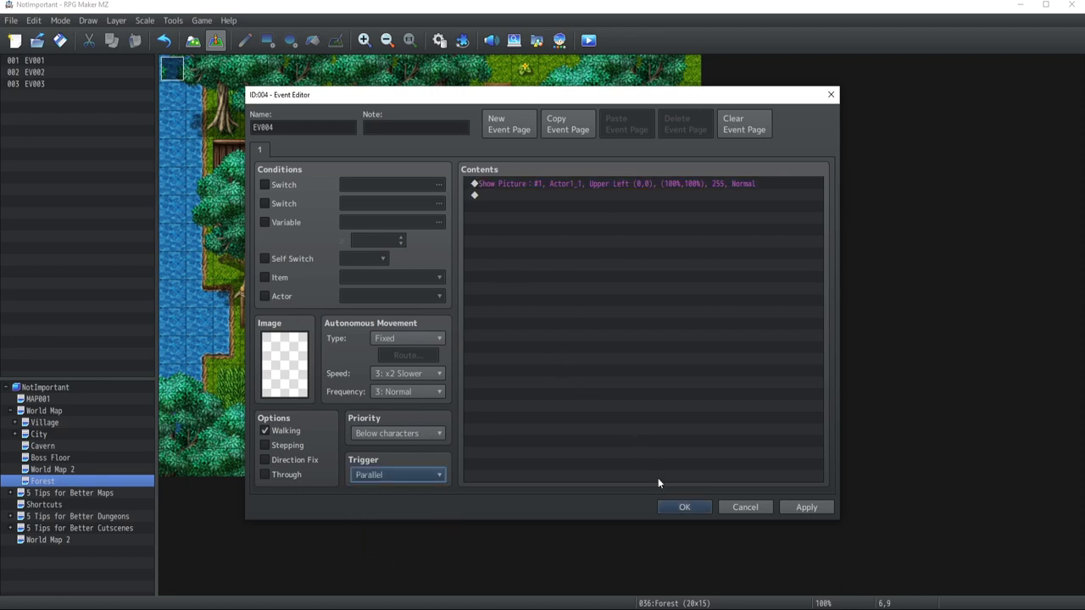
click(684, 507)
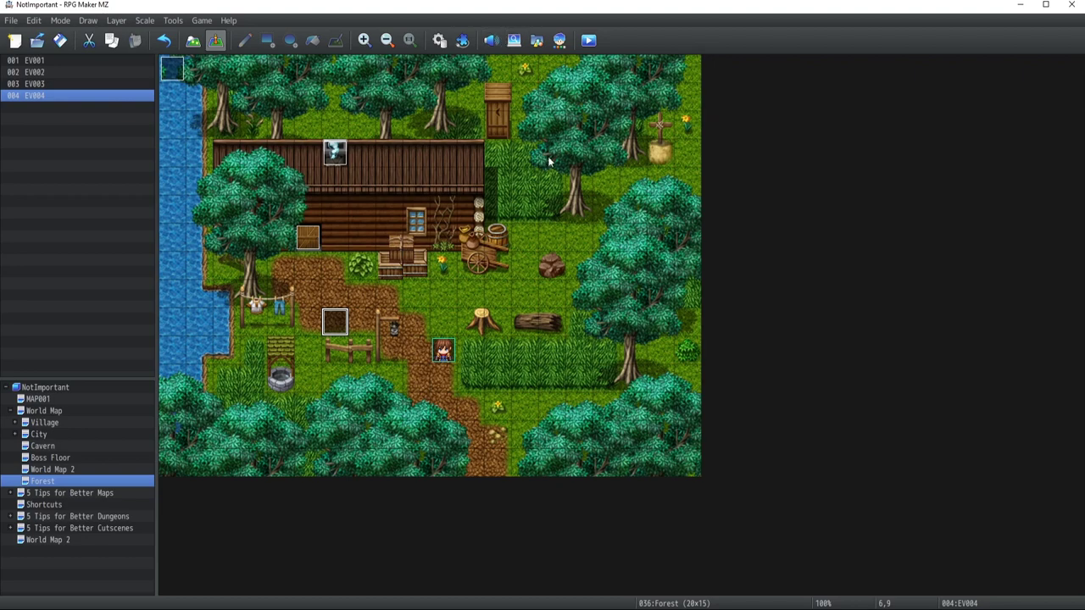
Step: Playtest a New Game to see the Actor1_1 portrait over the Forest map
key(ctrl+r)
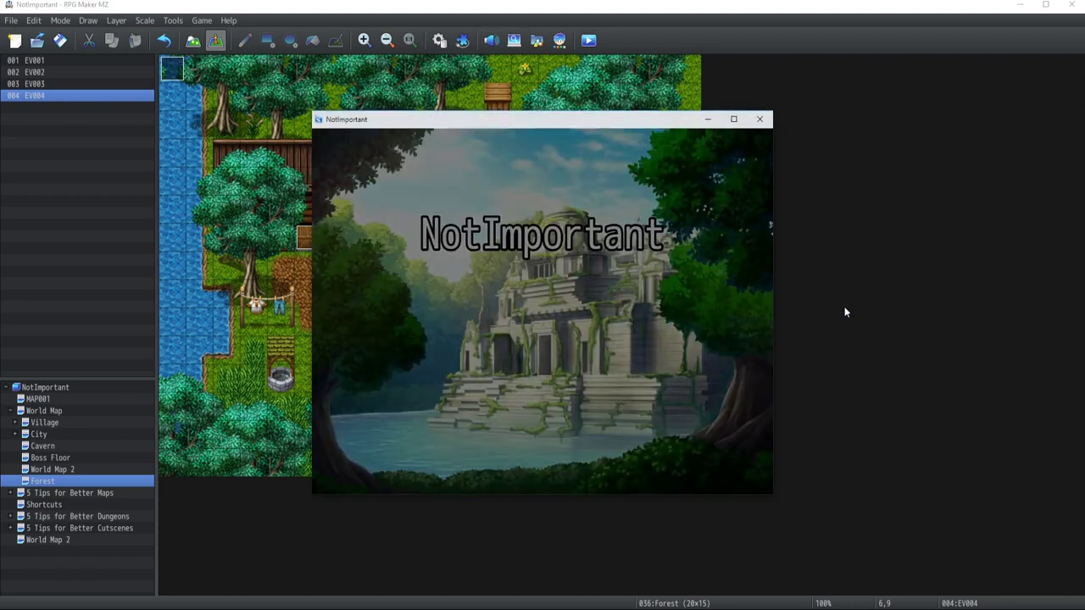
key(Up)
key(Return)
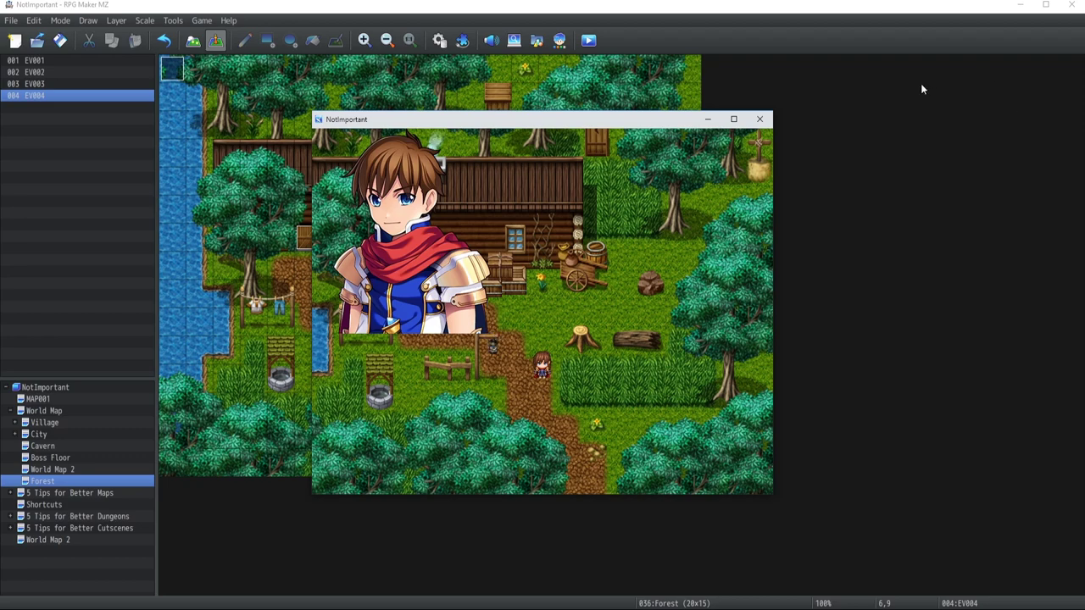
click(760, 119)
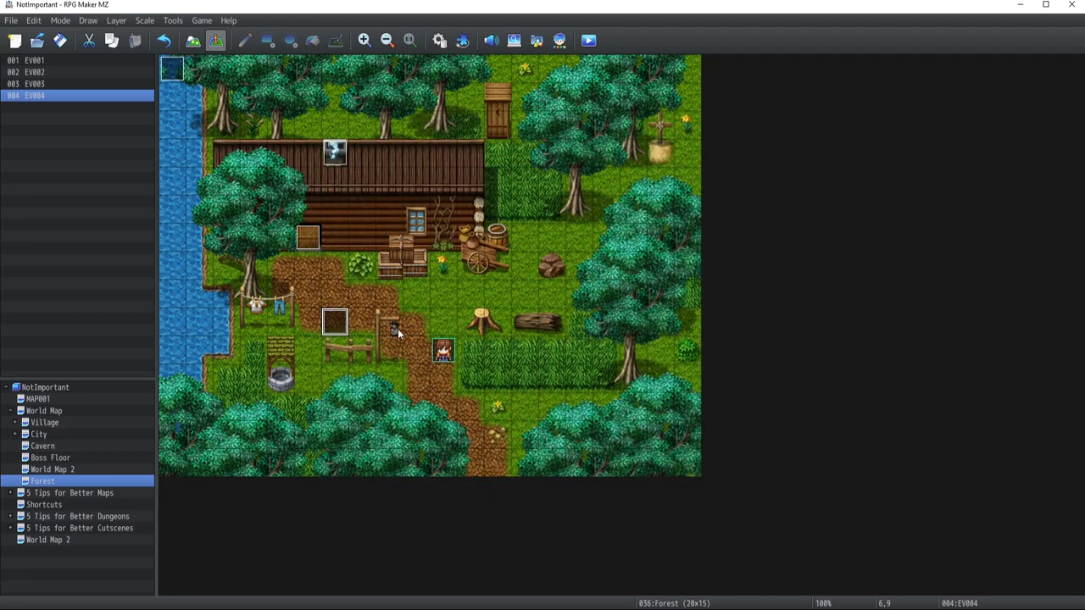
Step: Change EV004's Show Picture origin to Center and save the event
double_click(340, 328)
double_click(540, 183)
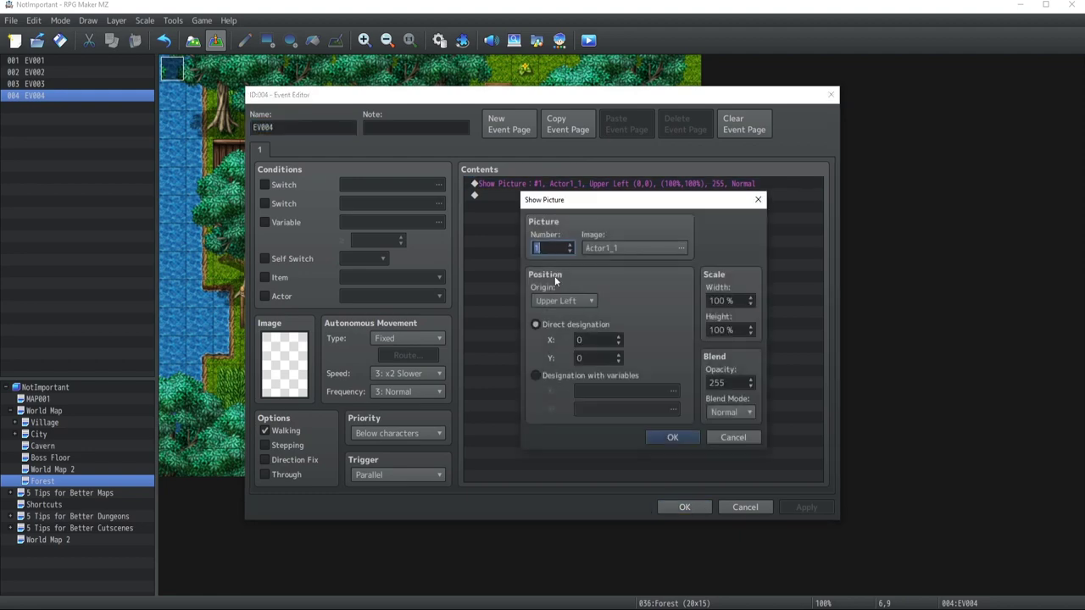
click(564, 300)
click(560, 330)
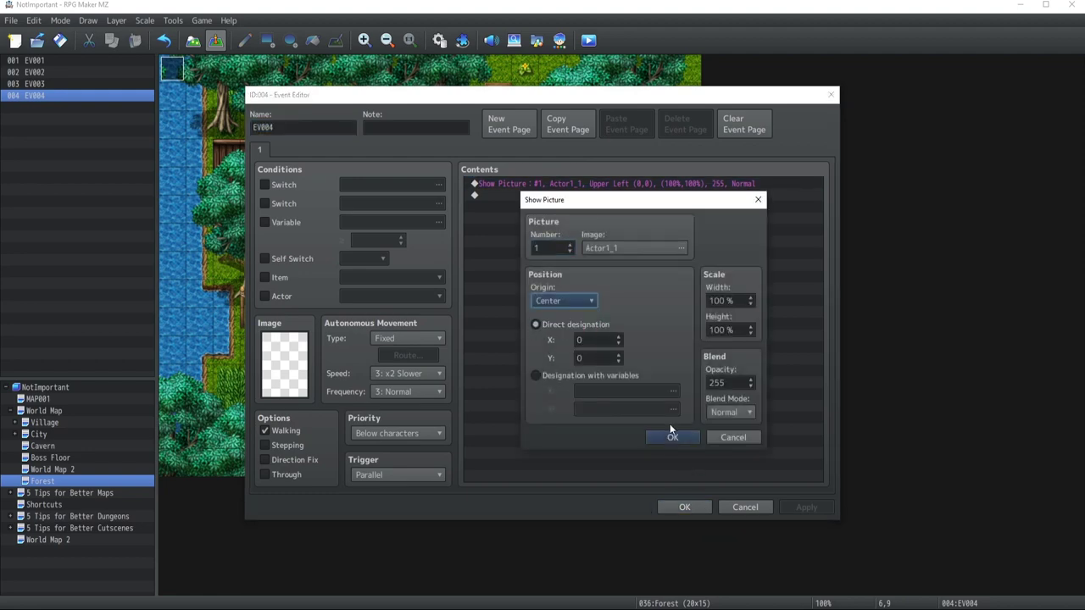
click(673, 437)
click(685, 507)
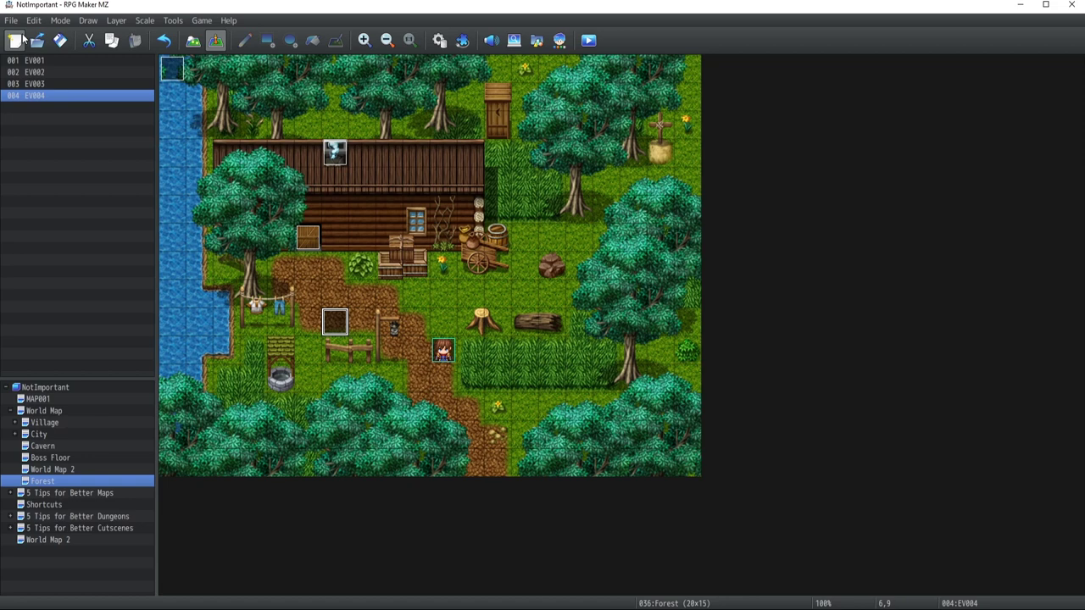
Step: Playtest a New Game to see the centred picture shifted off the top-left corner
click(589, 40)
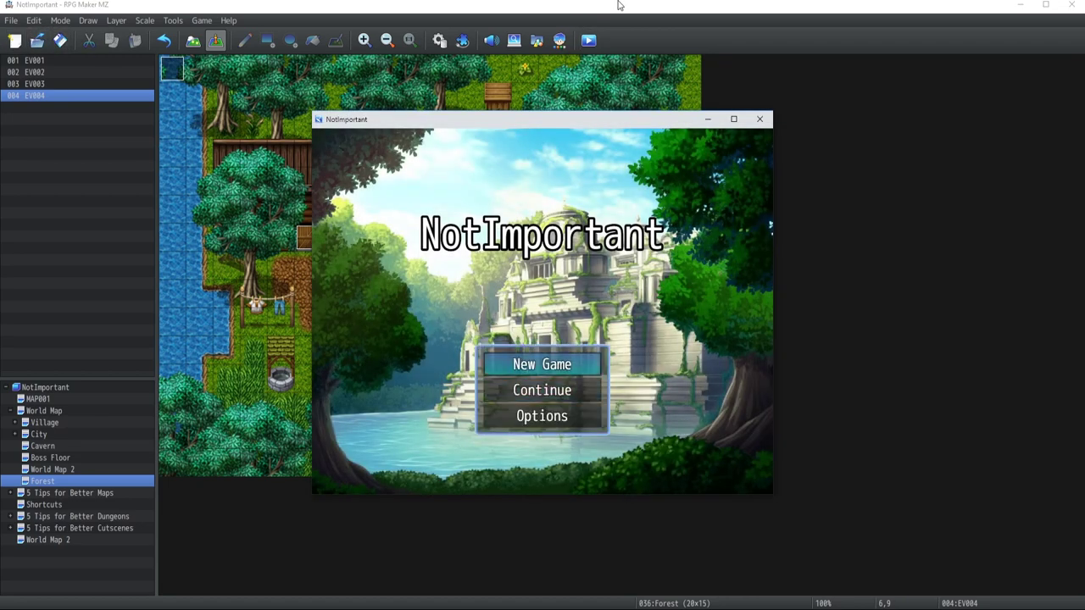
key(Return)
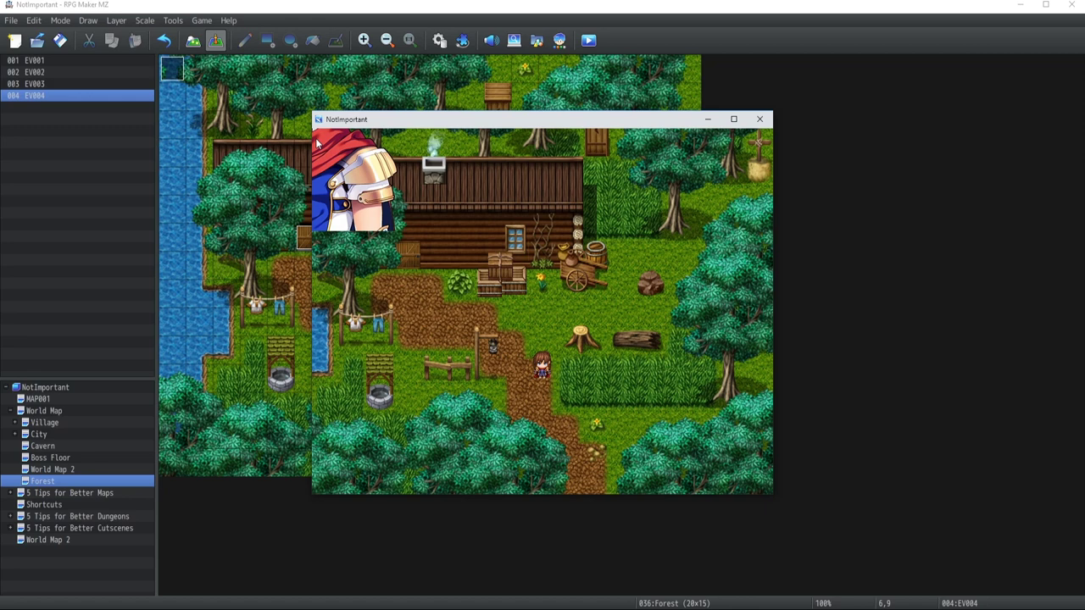
click(759, 119)
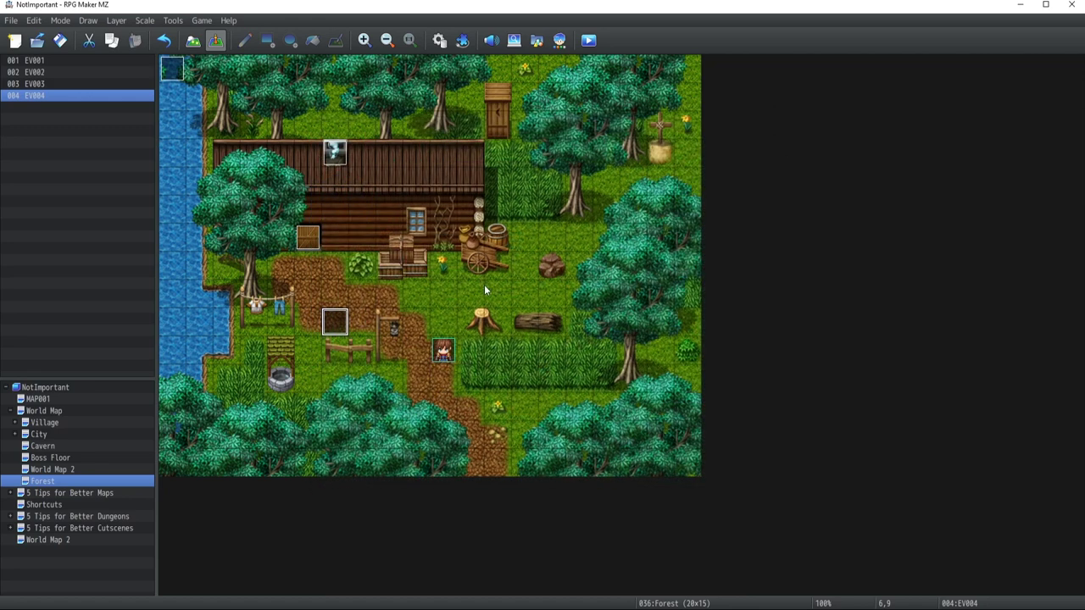
Step: Position the centred Actor1_1 picture at X 250, Y 250 and save EV004
double_click(337, 321)
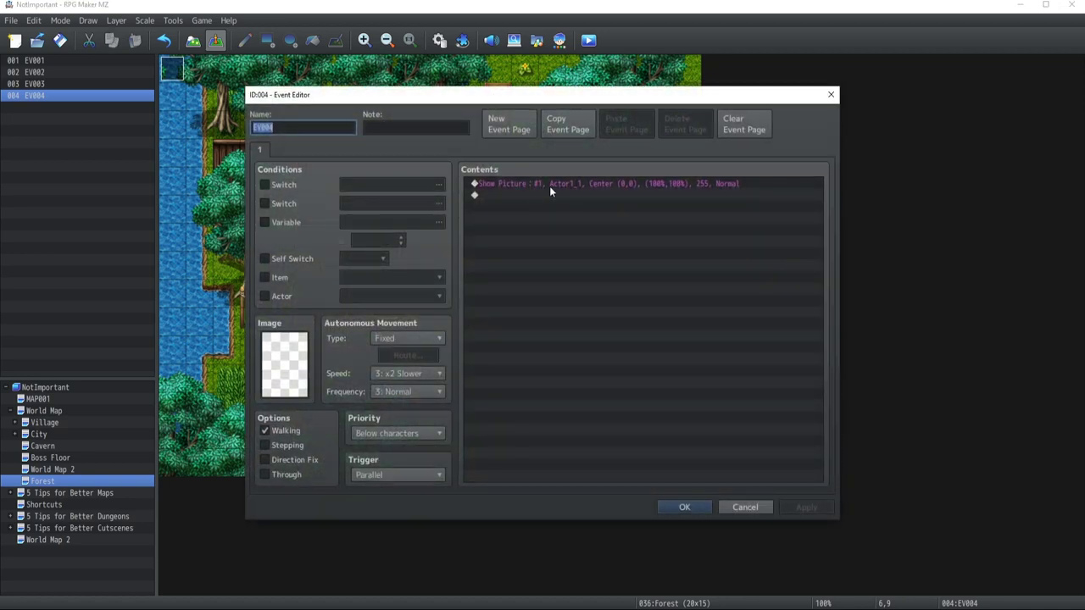
double_click(550, 184)
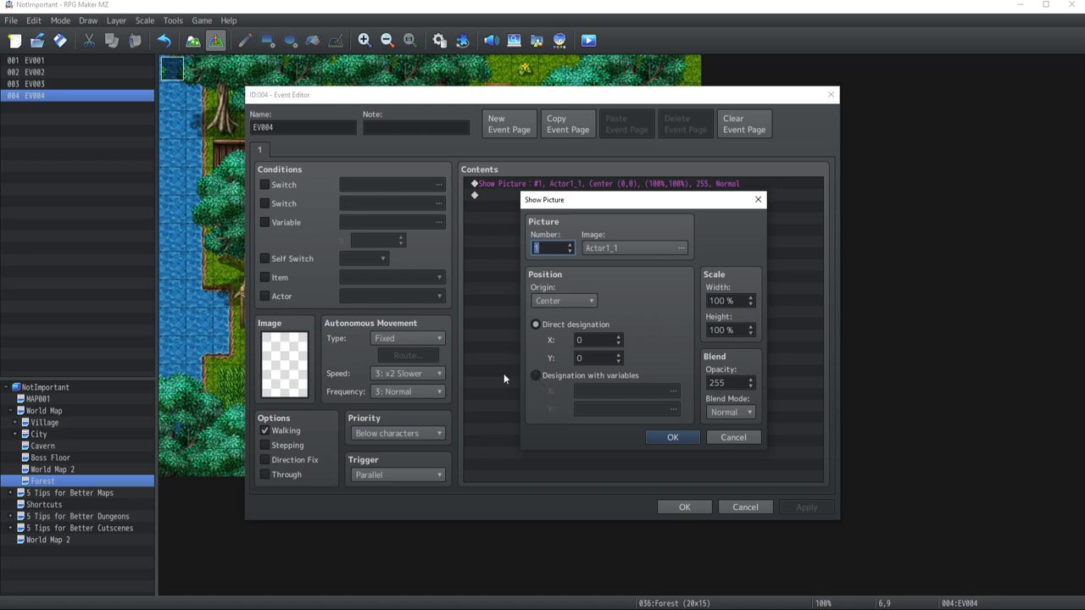
click(590, 340)
text(250)
key(Tab)
text(25)
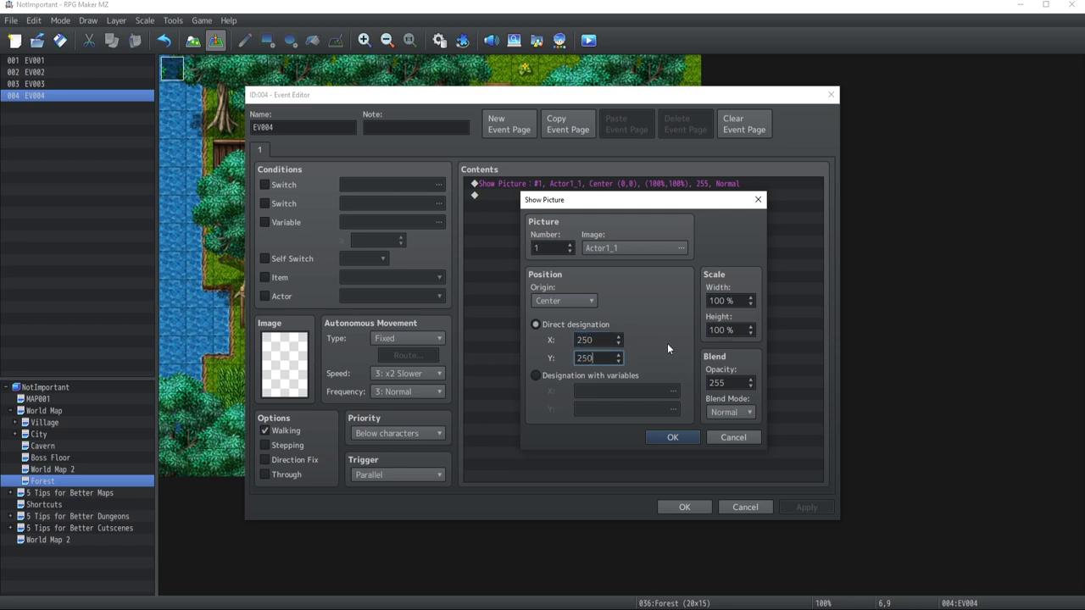
key(shift+Tab)
key(shift+Tab)
key(shift+Tab)
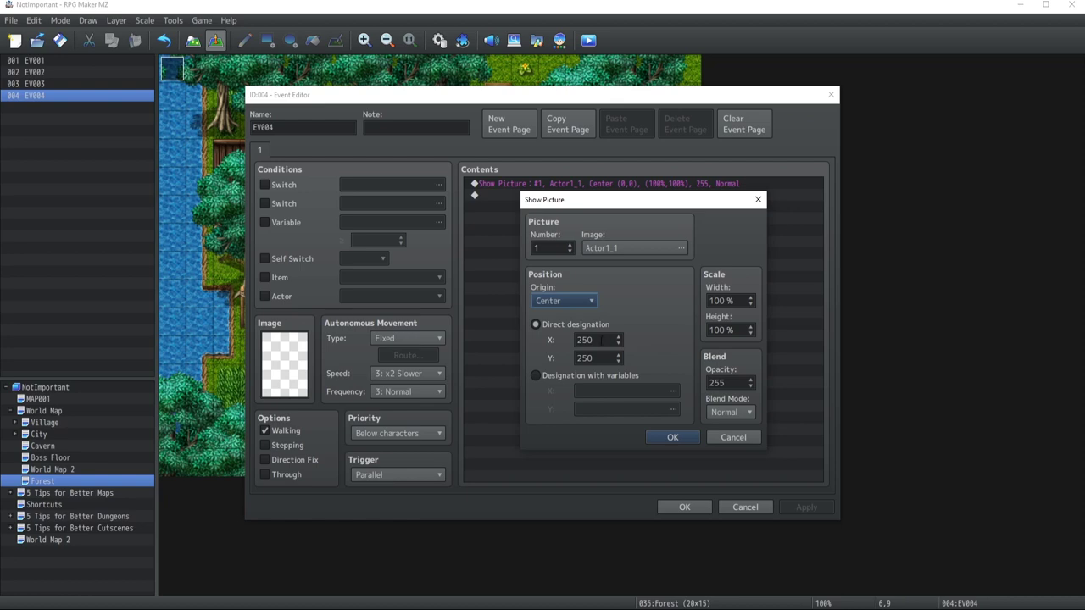
click(671, 437)
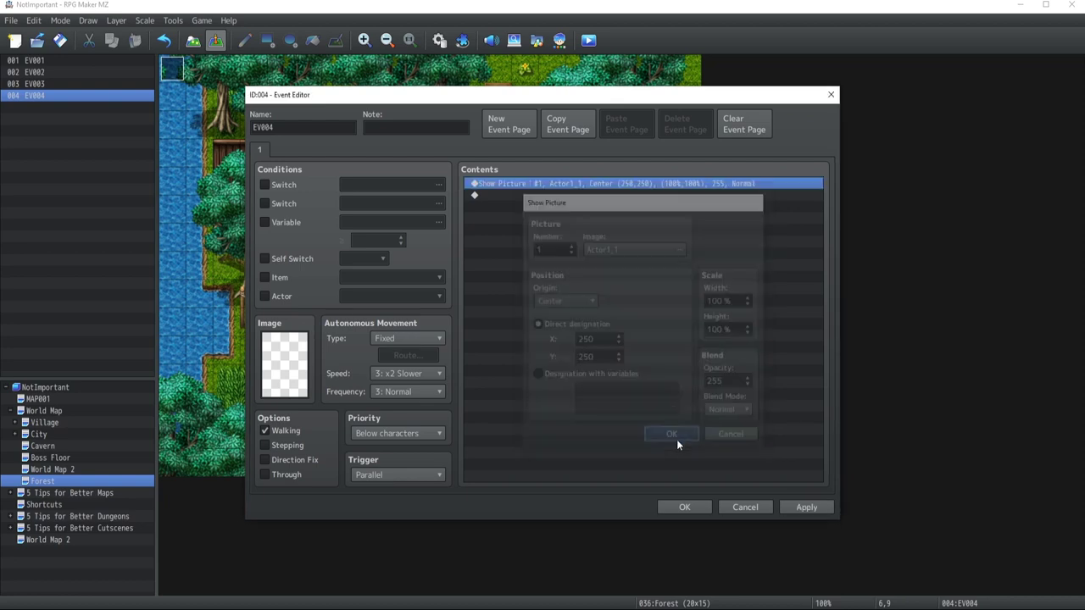
click(683, 506)
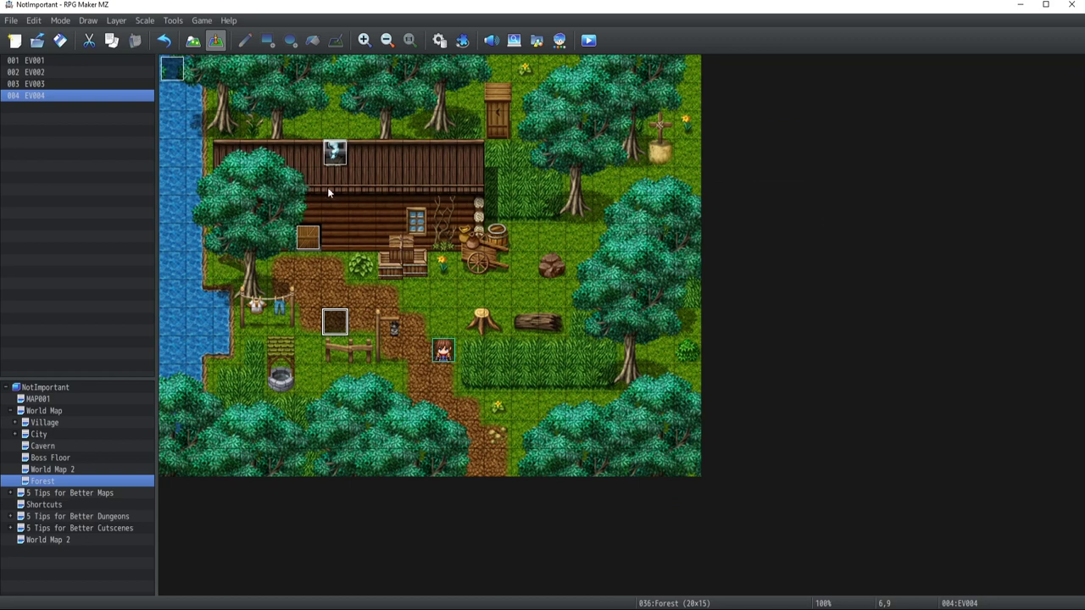
Step: Playtest a New Game to view the portrait centred at 250, 250
click(588, 40)
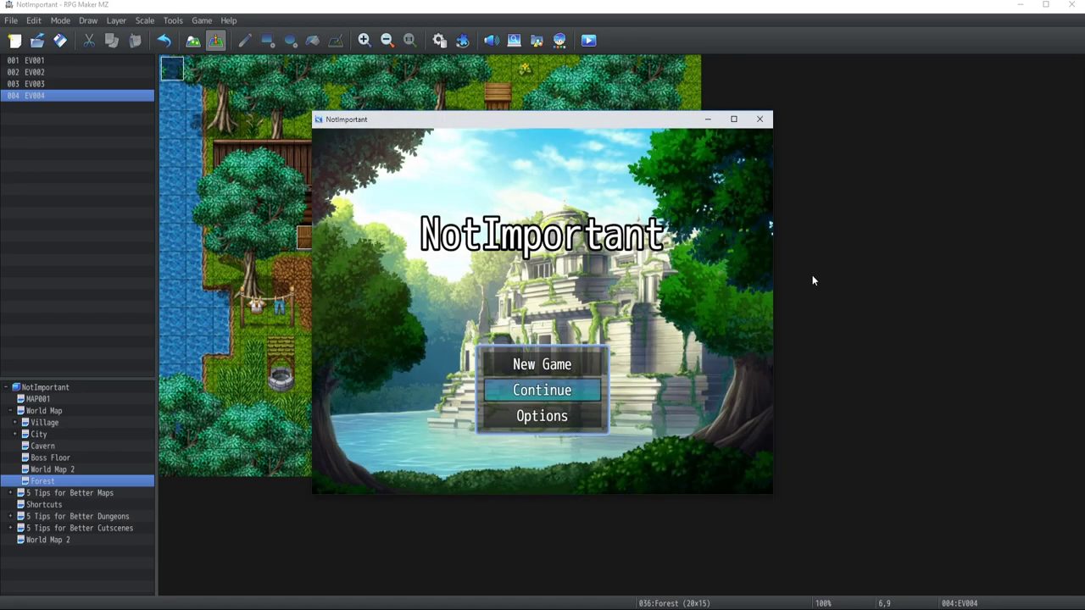
key(Up)
key(Return)
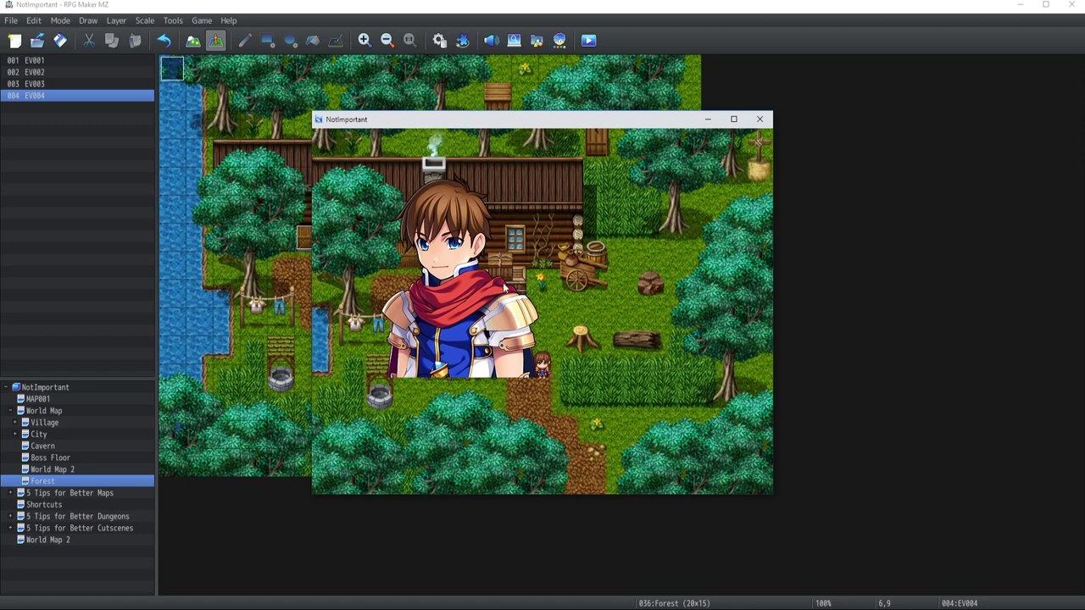
click(759, 119)
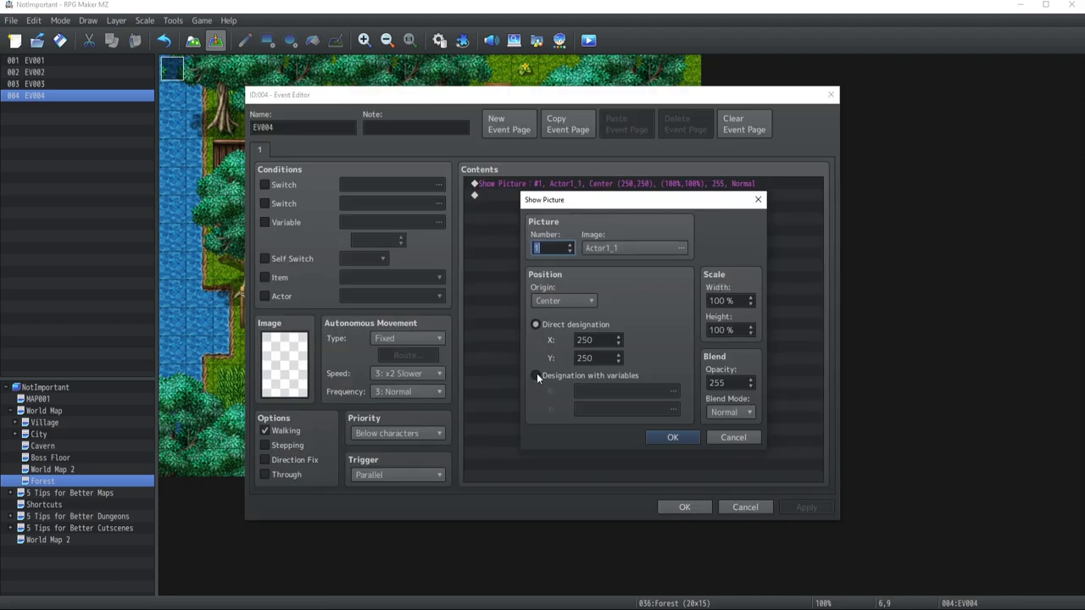
click(536, 375)
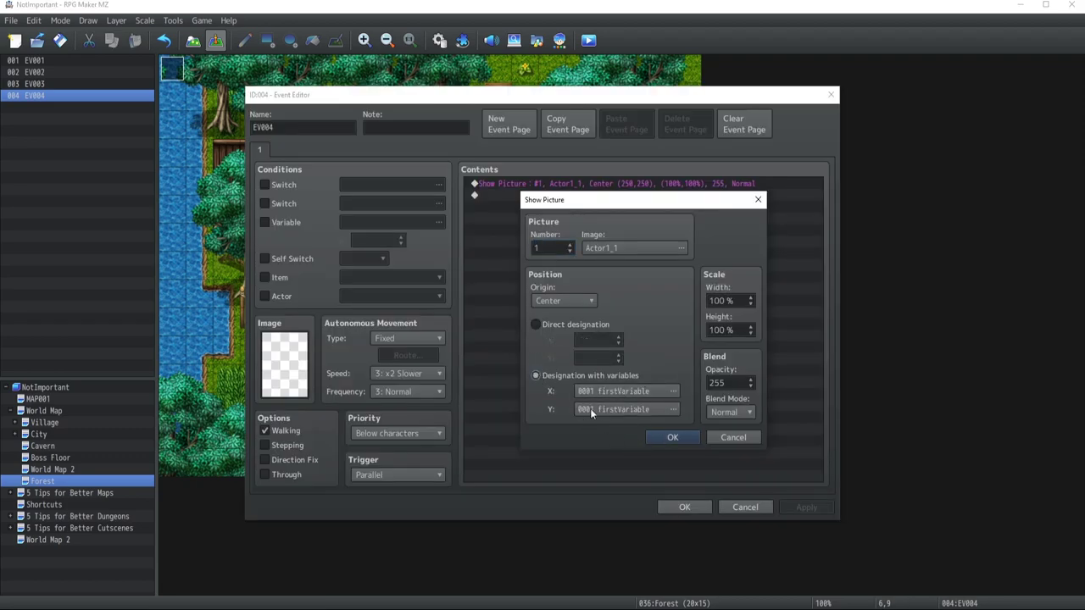
click(535, 325)
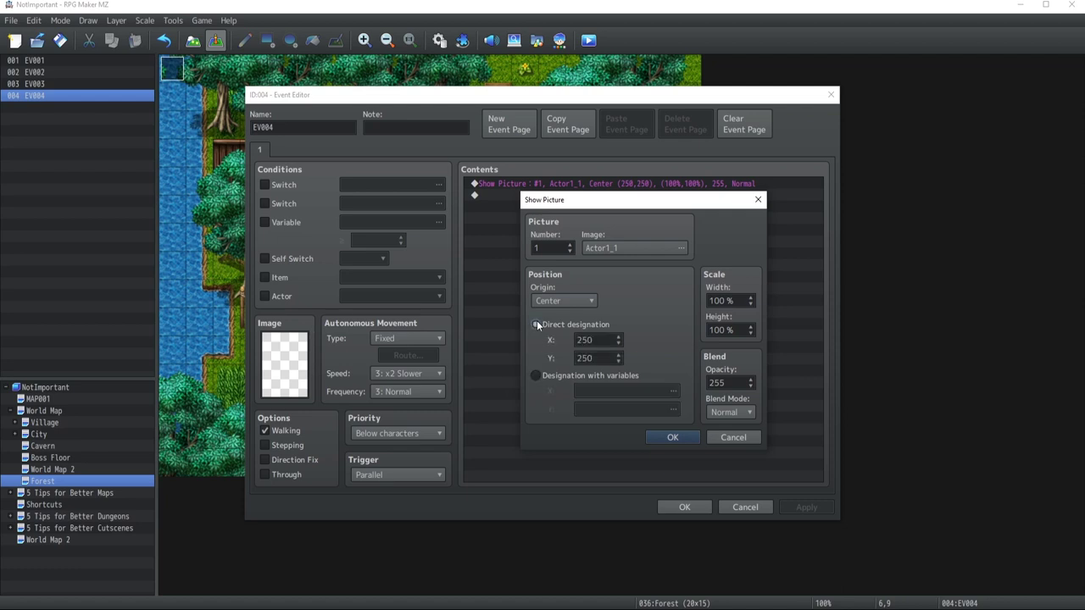
double_click(717, 301)
key(Tab)
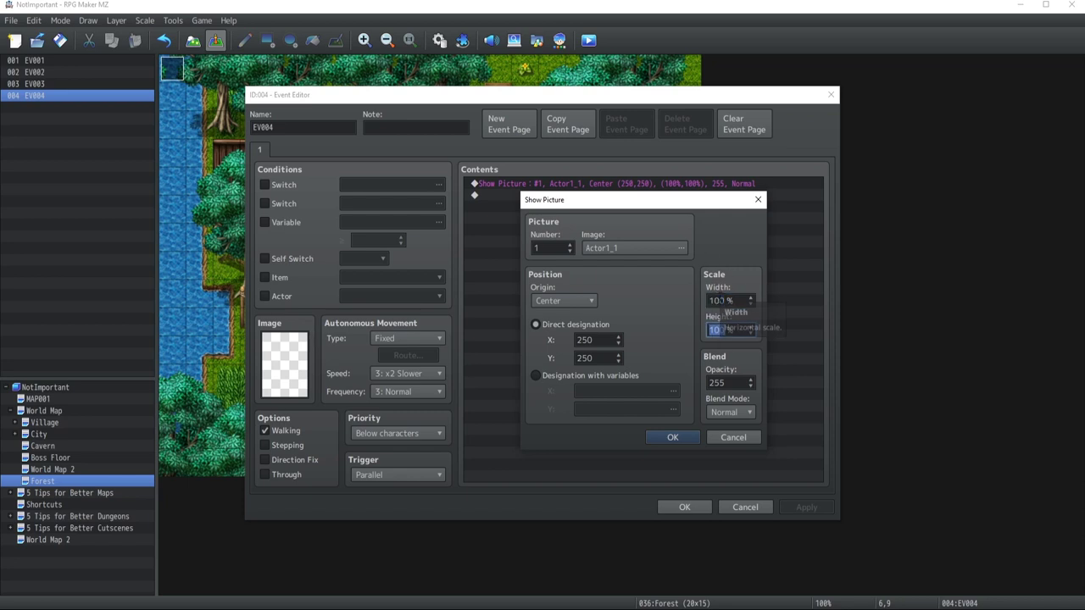
click(721, 301)
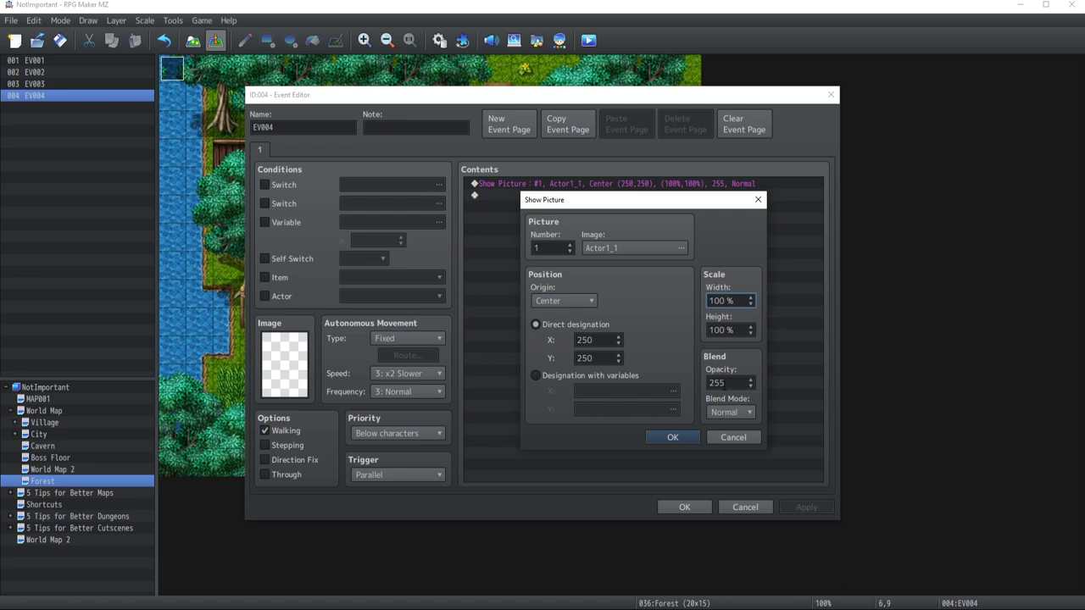
double_click(725, 383)
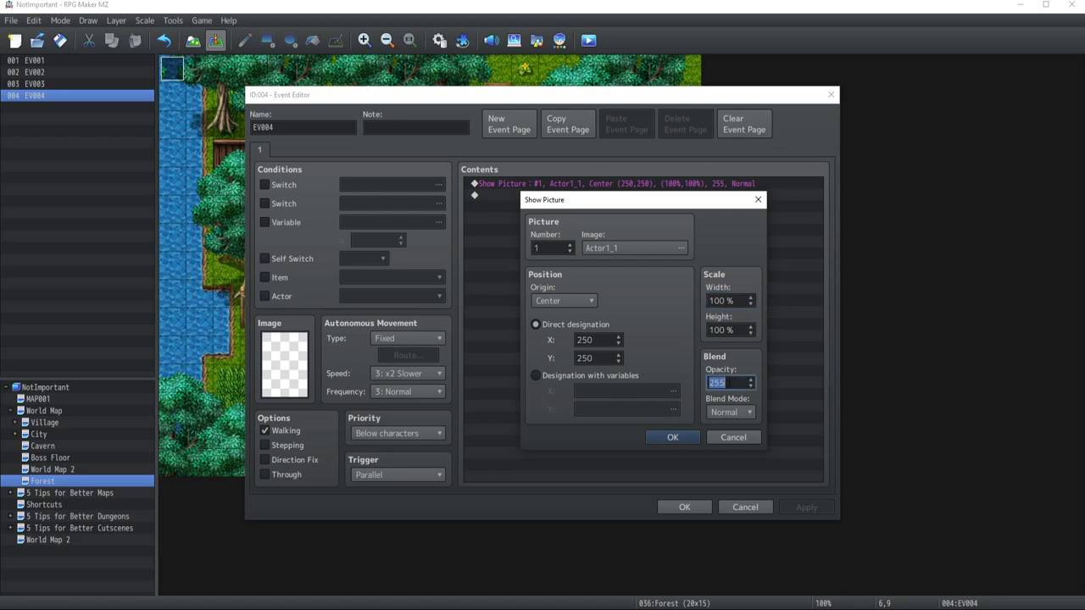
click(731, 412)
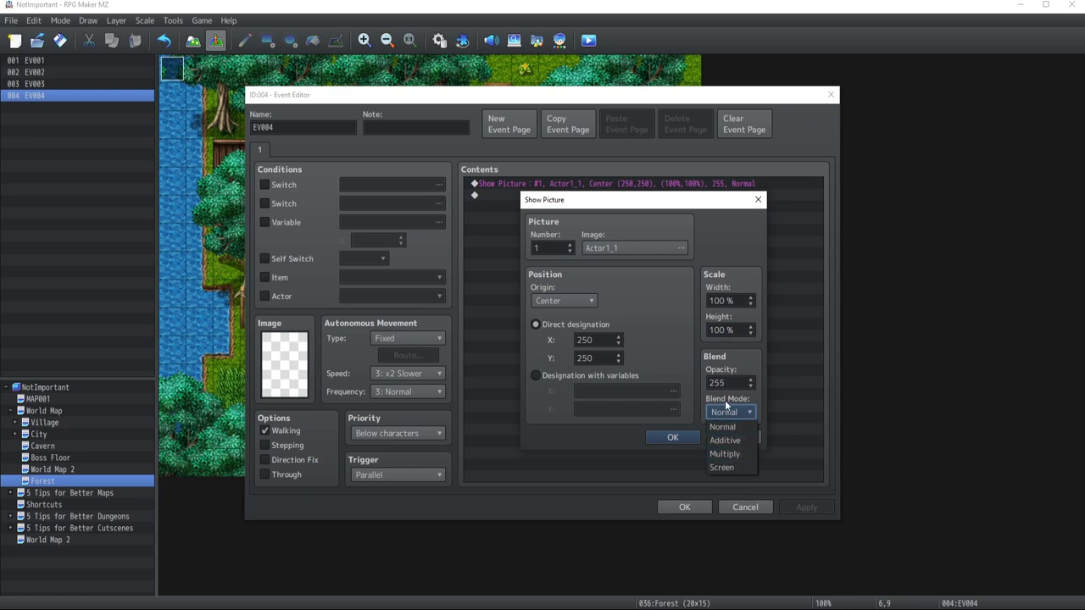
click(729, 410)
click(733, 437)
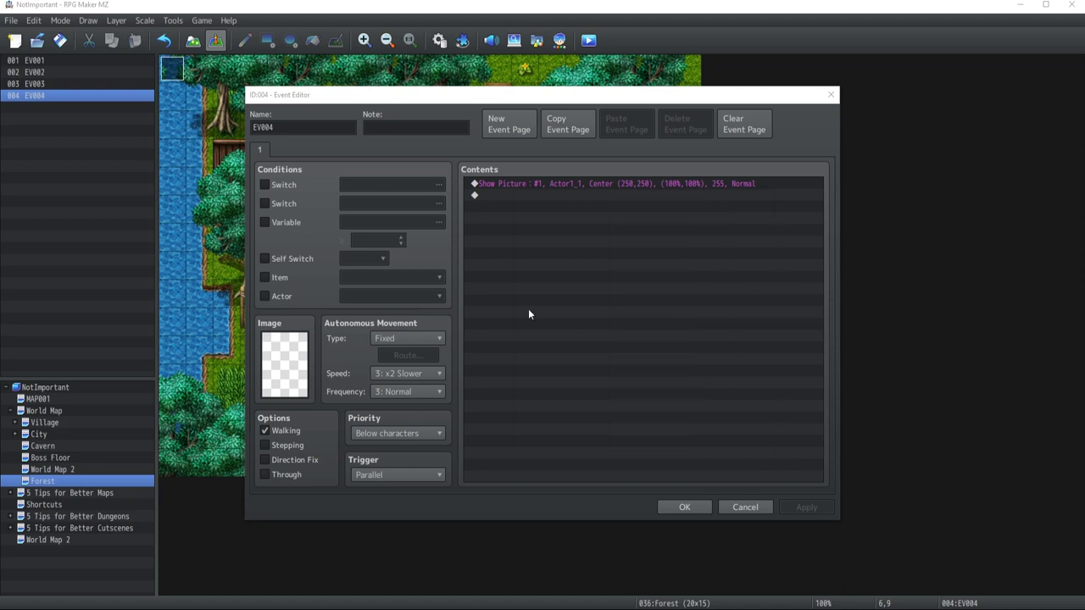
Step: Add a trial Move Picture command with default values after Show Picture
click(520, 196)
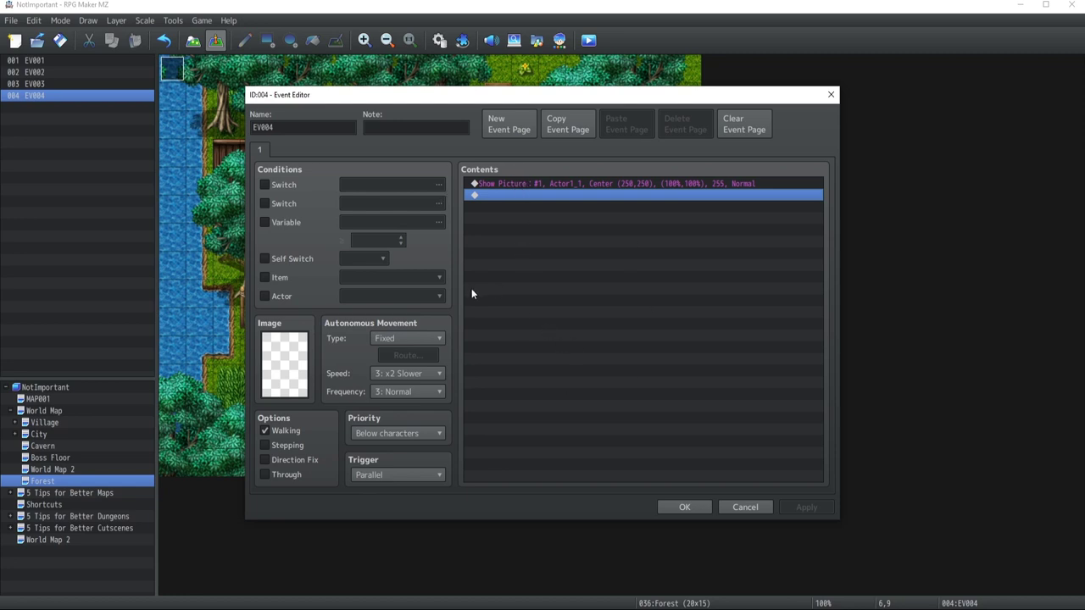
double_click(501, 197)
click(562, 425)
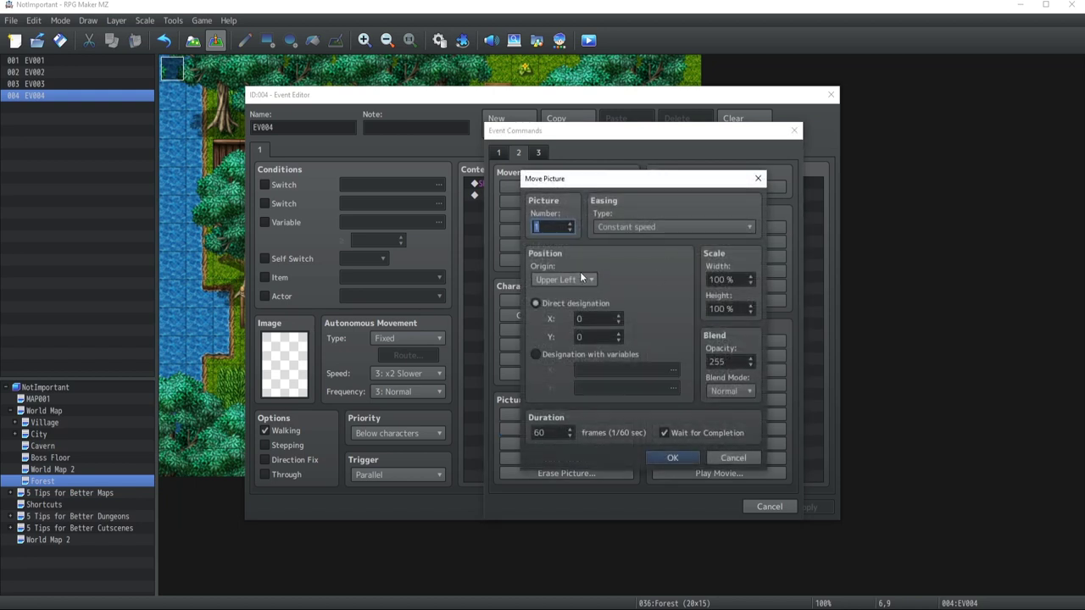
click(670, 458)
Step: Review the Show Picture settings unchanged, then delete the Move Picture command
click(527, 196)
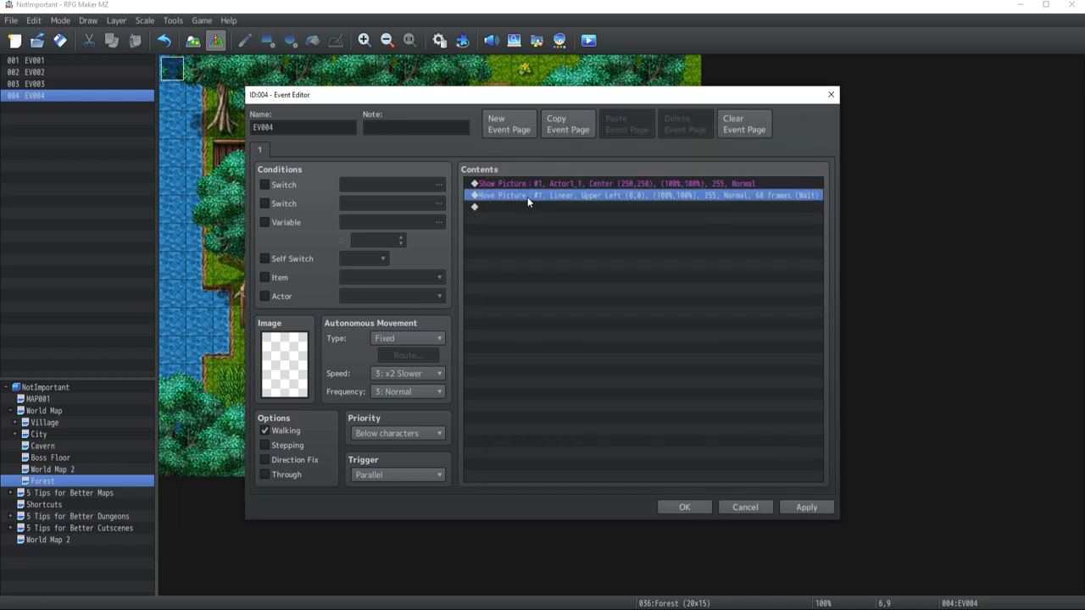
key(Up)
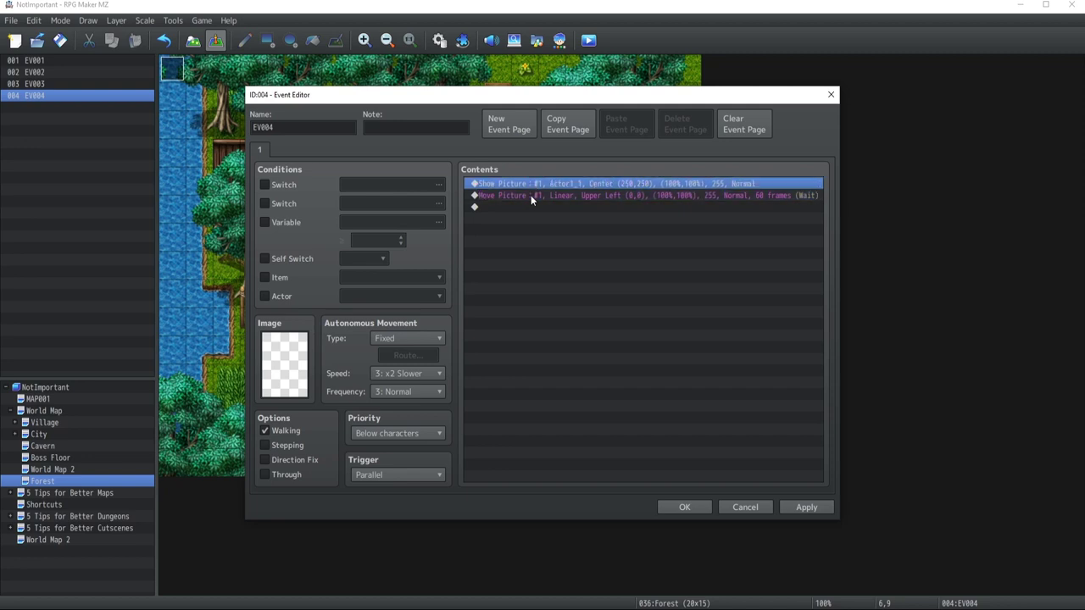
double_click(597, 186)
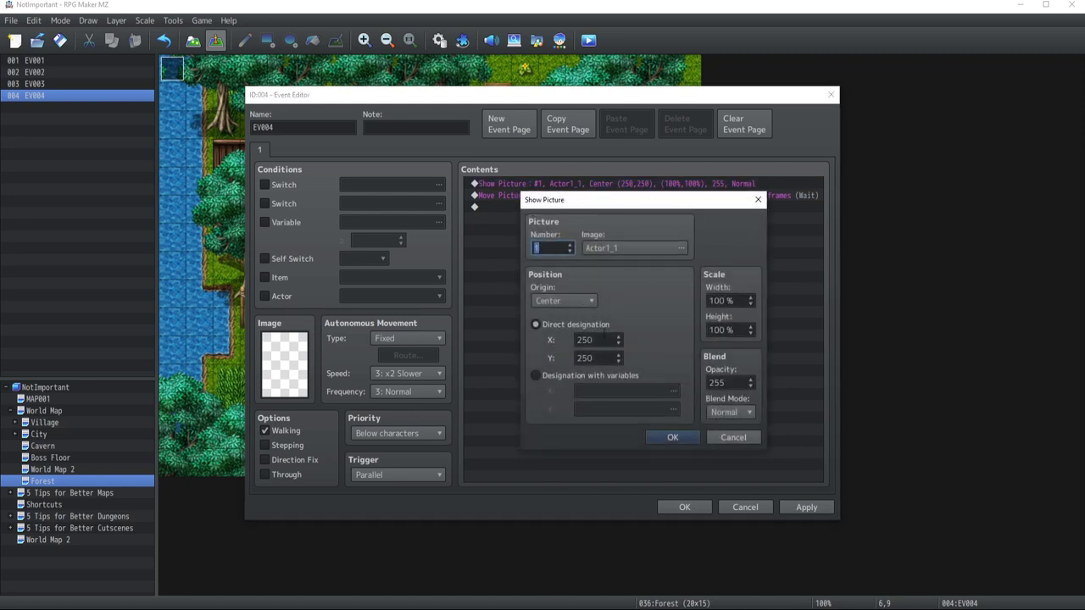
click(733, 438)
click(572, 199)
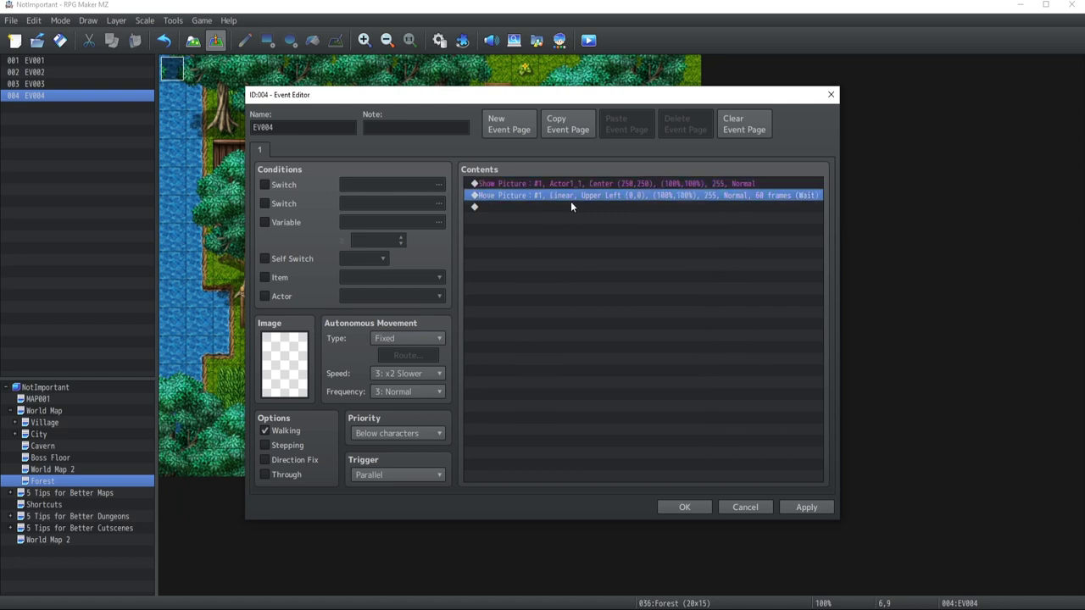
click(519, 183)
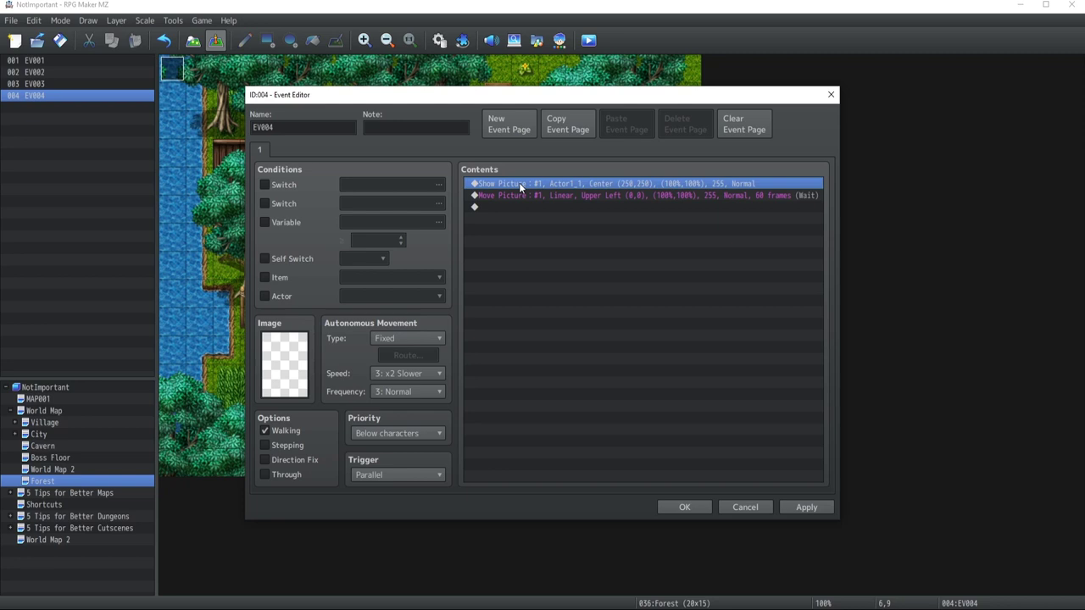
key(Down)
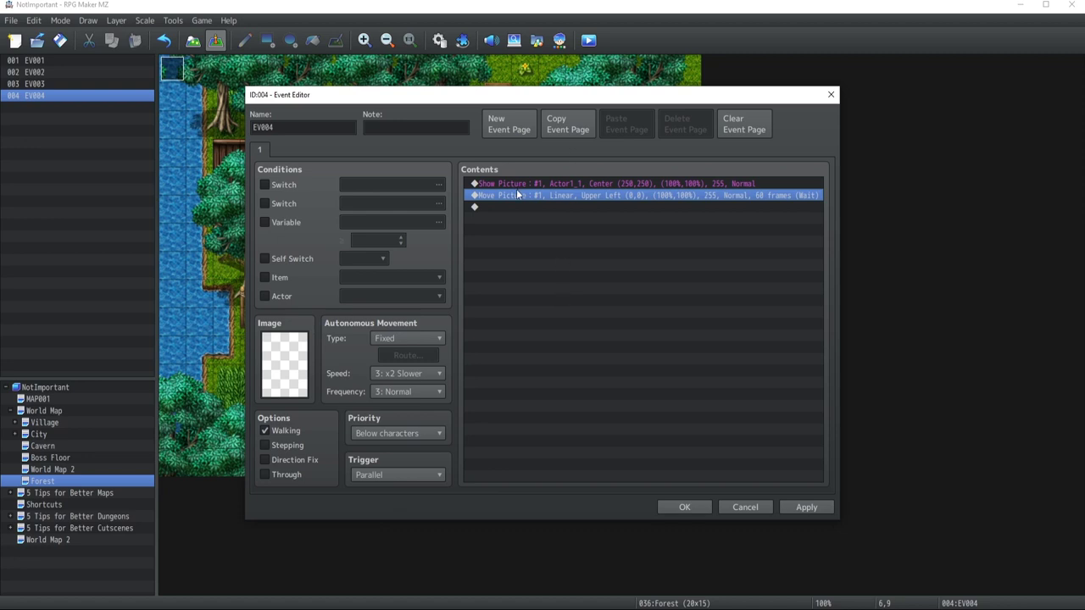
key(Delete)
Step: Copy the event page, paste it as page 2, and make page 2 require Self Switch A
click(567, 124)
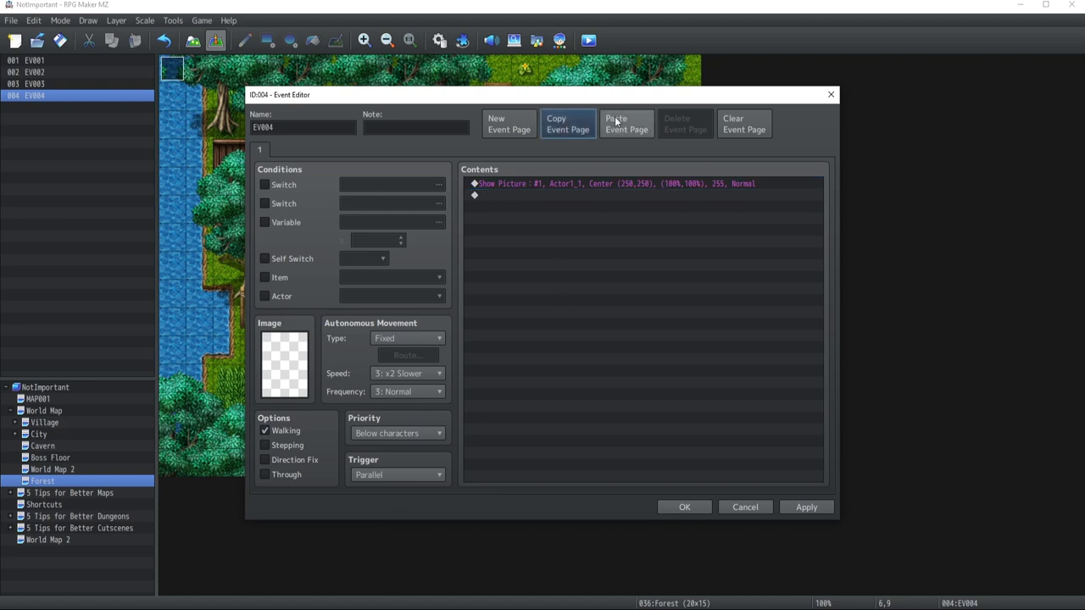
click(619, 124)
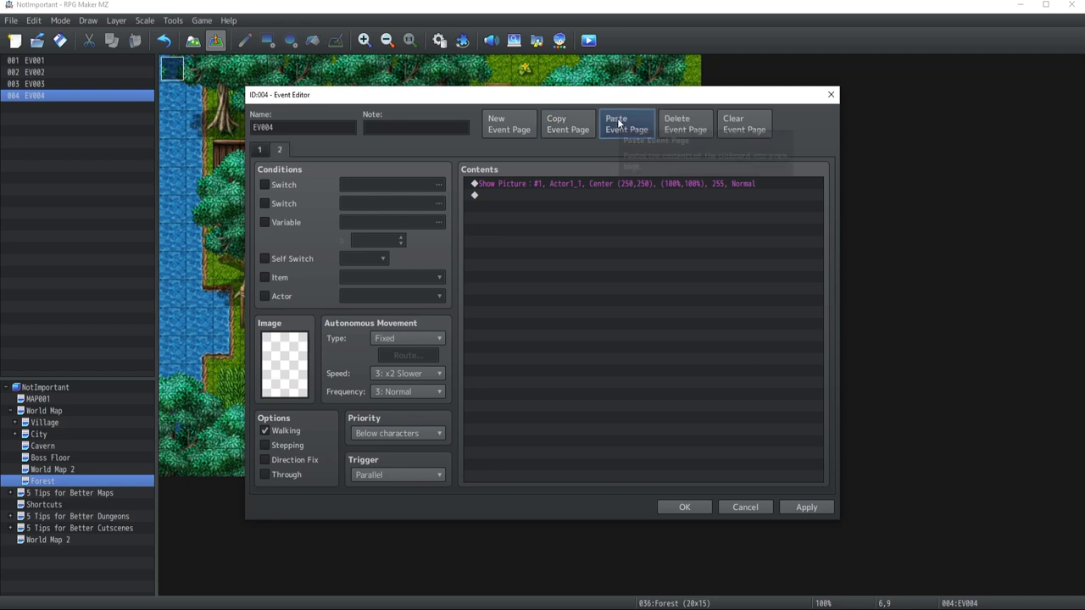
click(265, 258)
click(259, 149)
Step: Add a Control Self Switch A = ON command to page 1
double_click(526, 212)
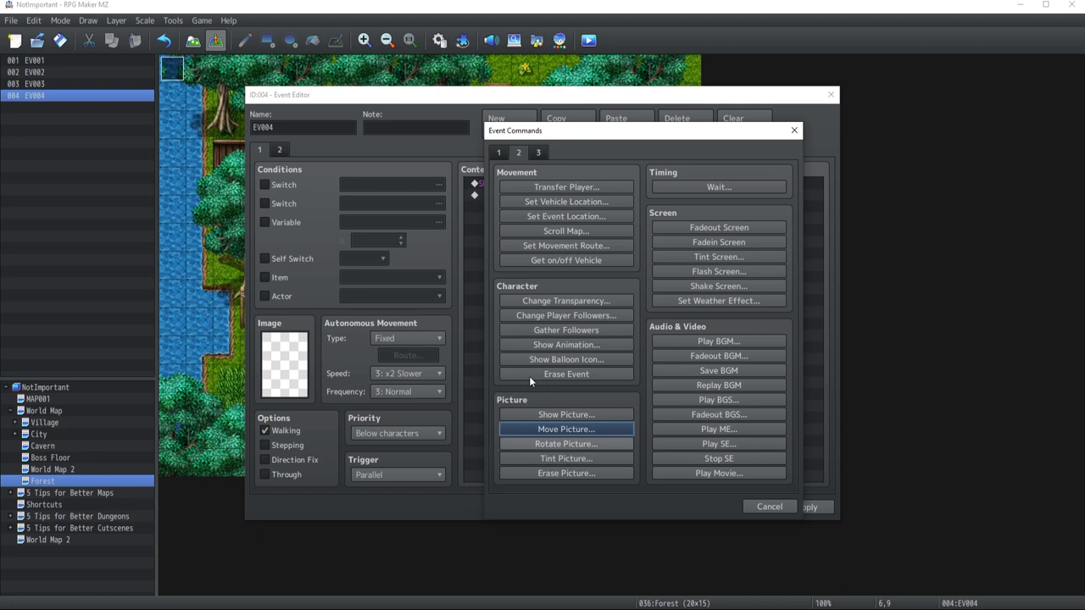
click(499, 151)
click(556, 315)
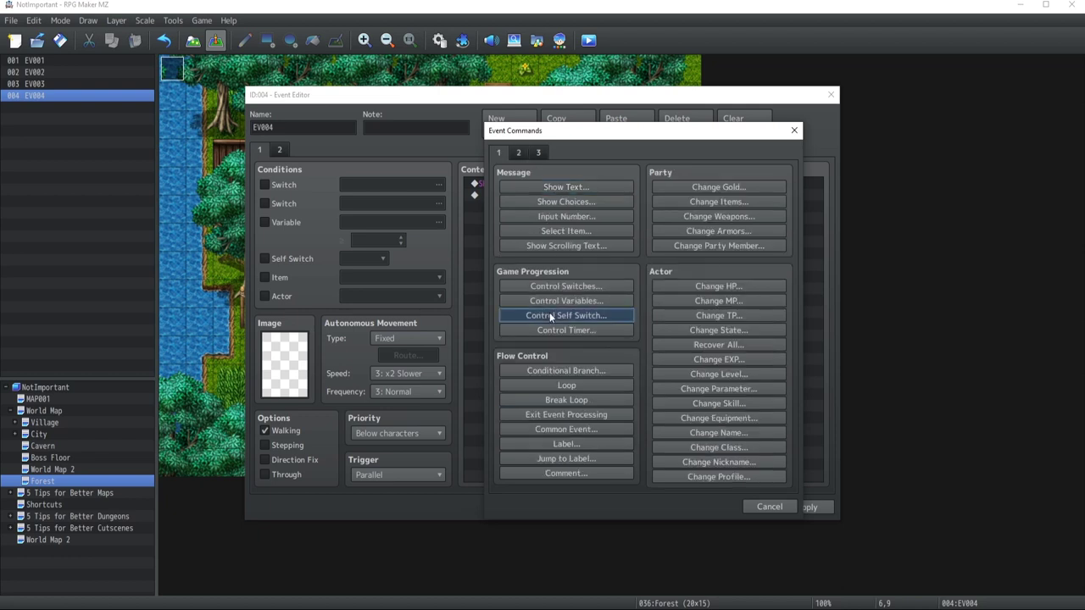
click(610, 360)
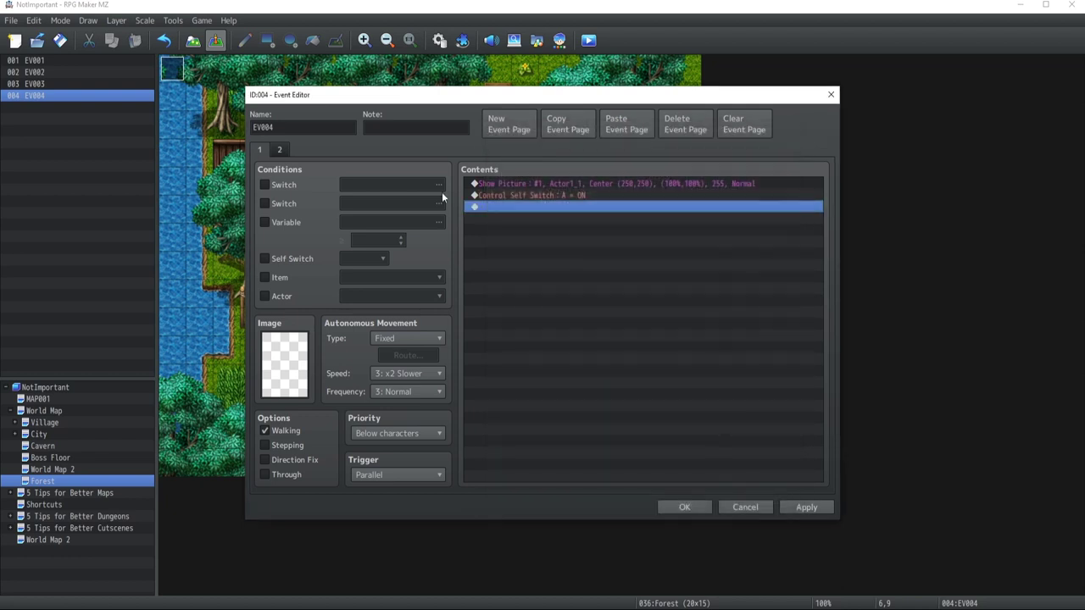
Step: Delete the leftover Show Picture command from page 2 and open Event Commands
click(279, 149)
key(Delete)
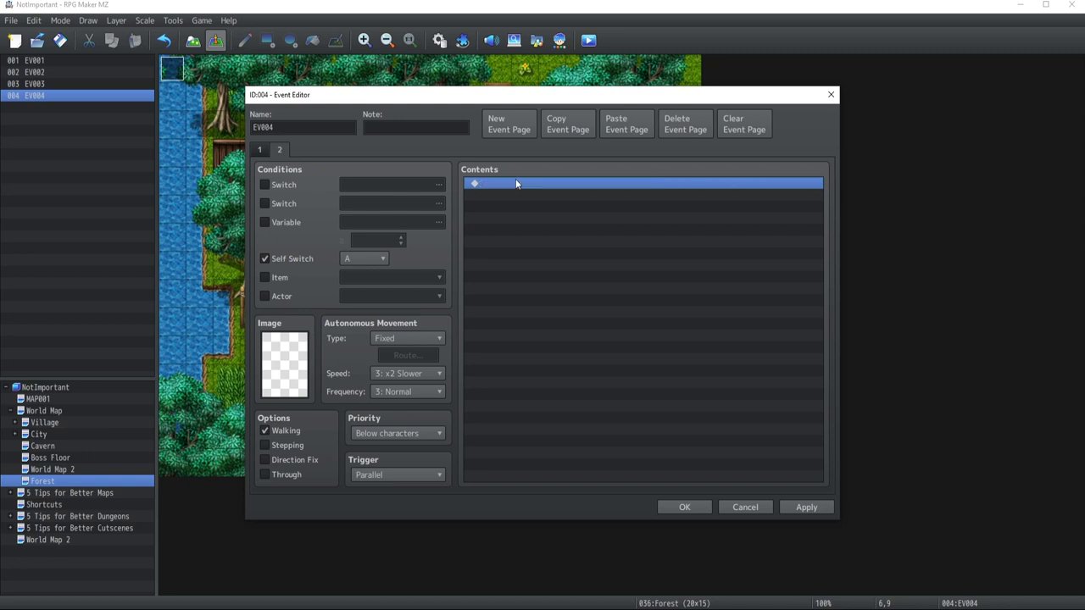
double_click(512, 183)
Step: Start a Move Picture command with Slow start easing and Center origin
click(516, 154)
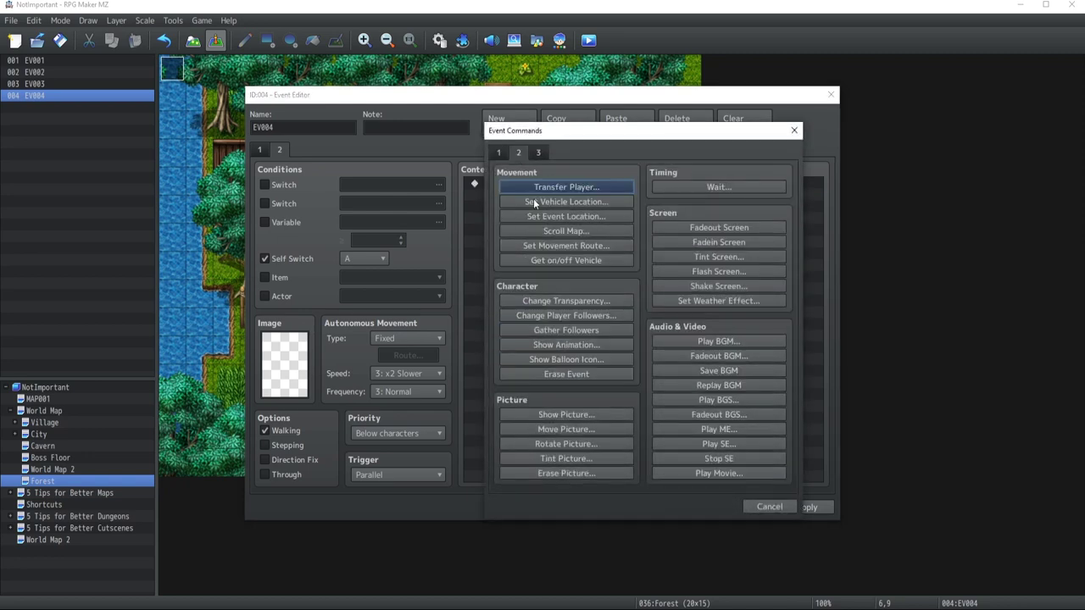
click(508, 429)
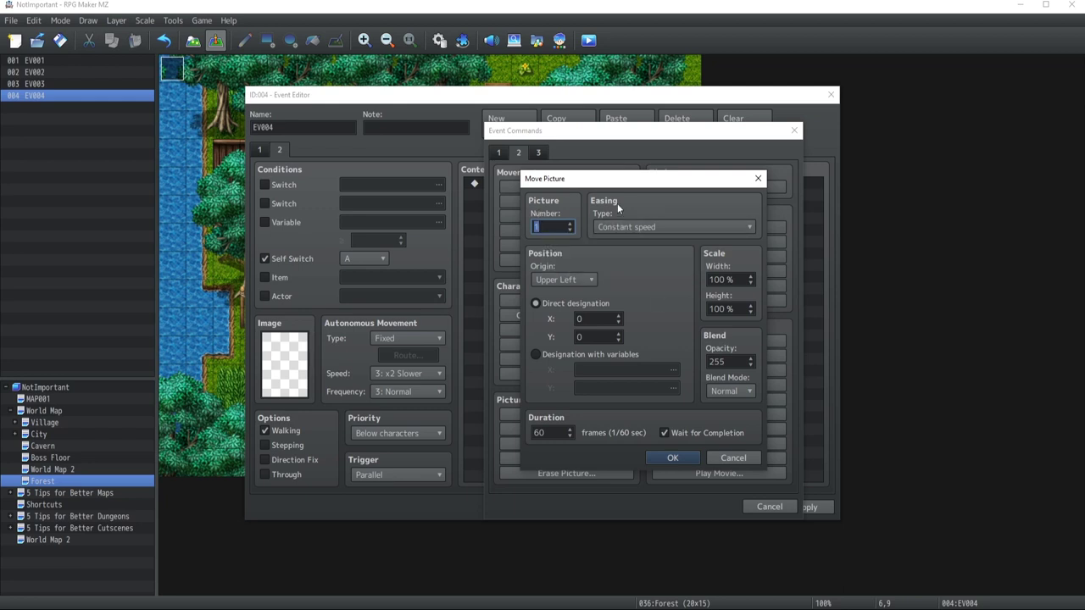
click(630, 226)
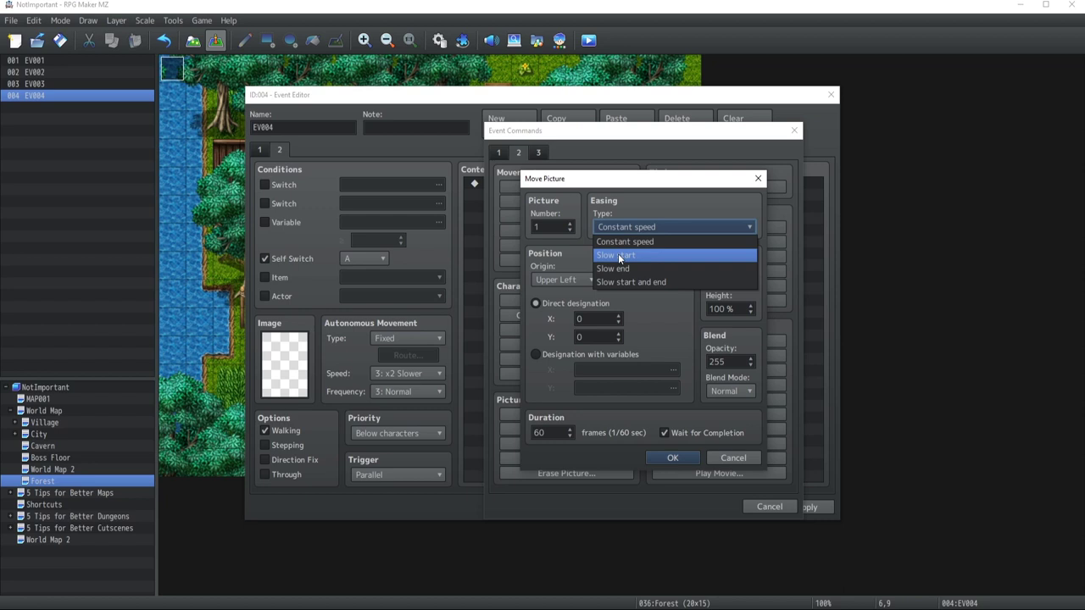
click(623, 255)
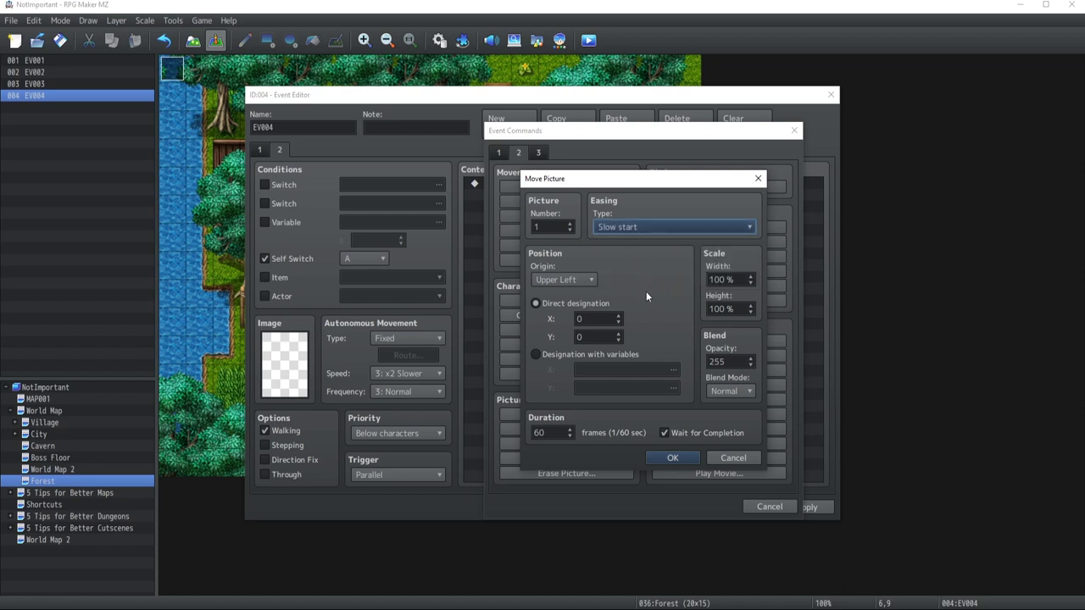
click(564, 284)
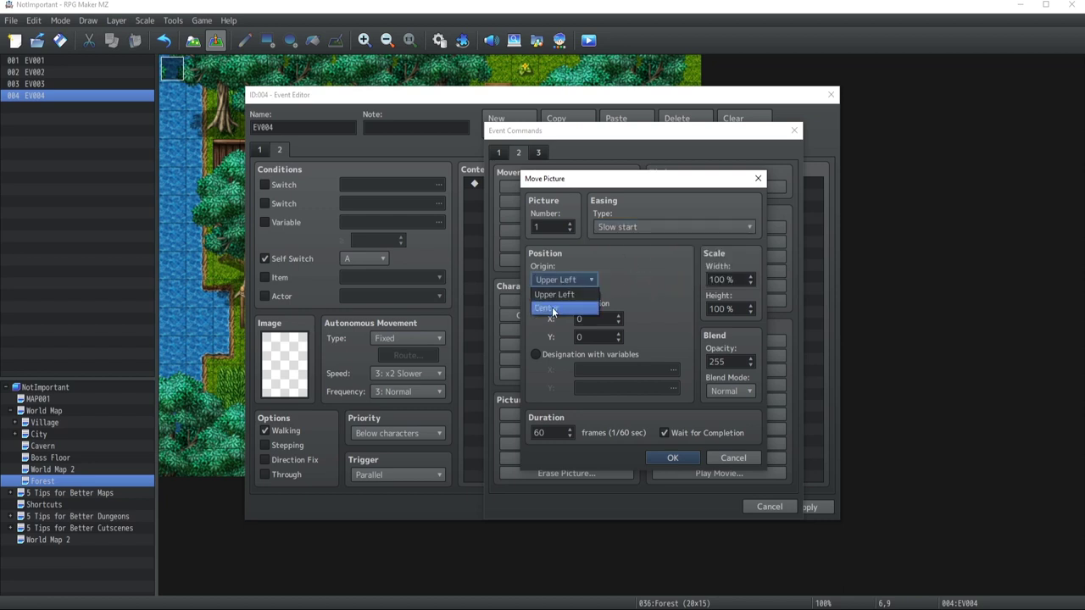
click(553, 308)
Step: Set the move to X 500, Y 500, 25% width scale, 180 frames, without waiting
key(Tab)
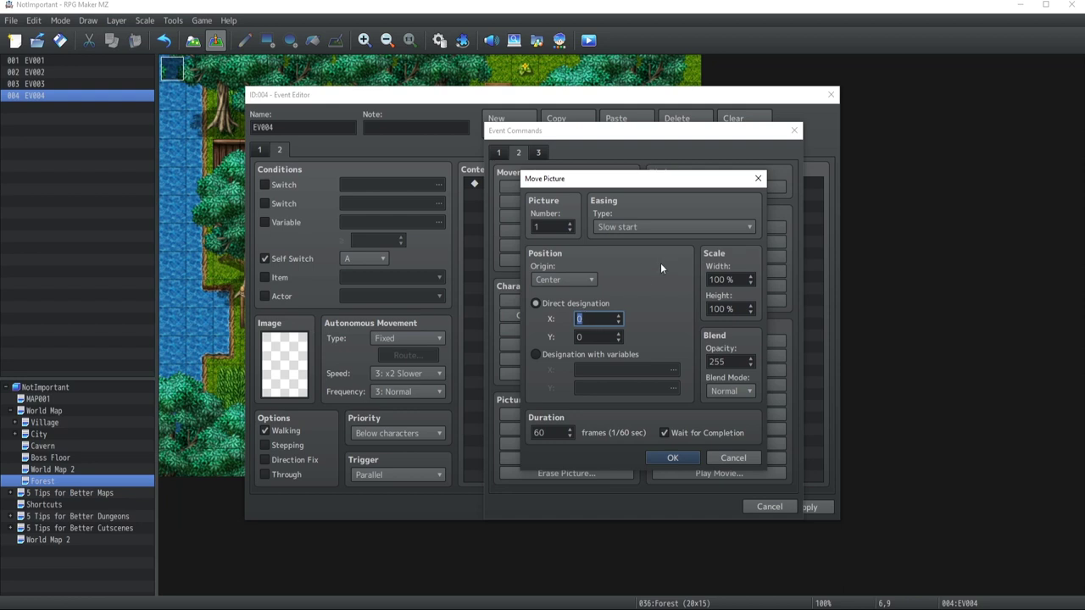
text(500)
key(Tab)
text(500)
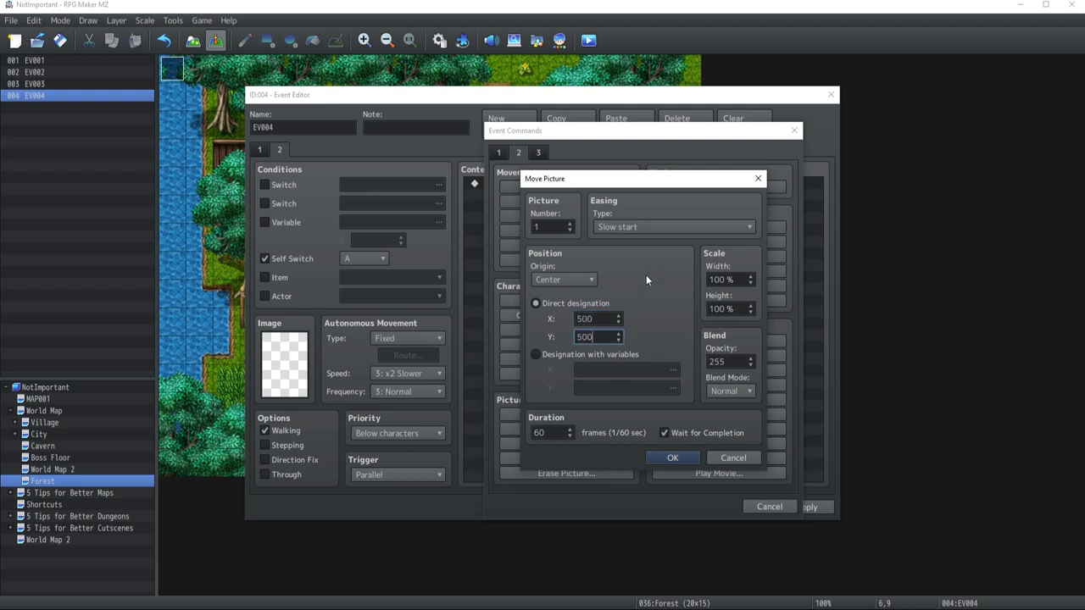
key(Tab)
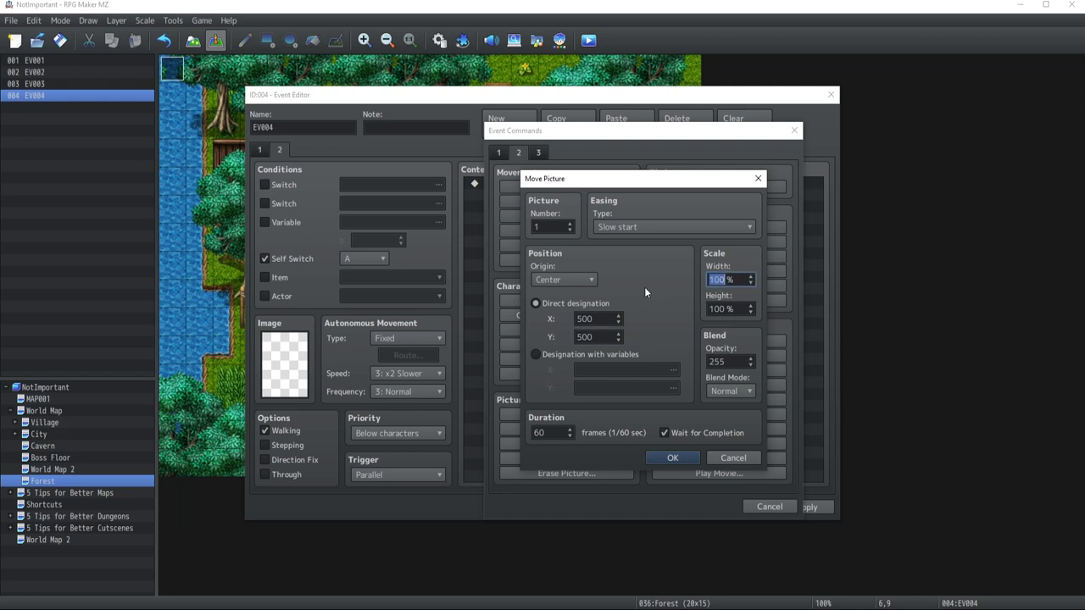
text(25)
key(Tab)
text(25)
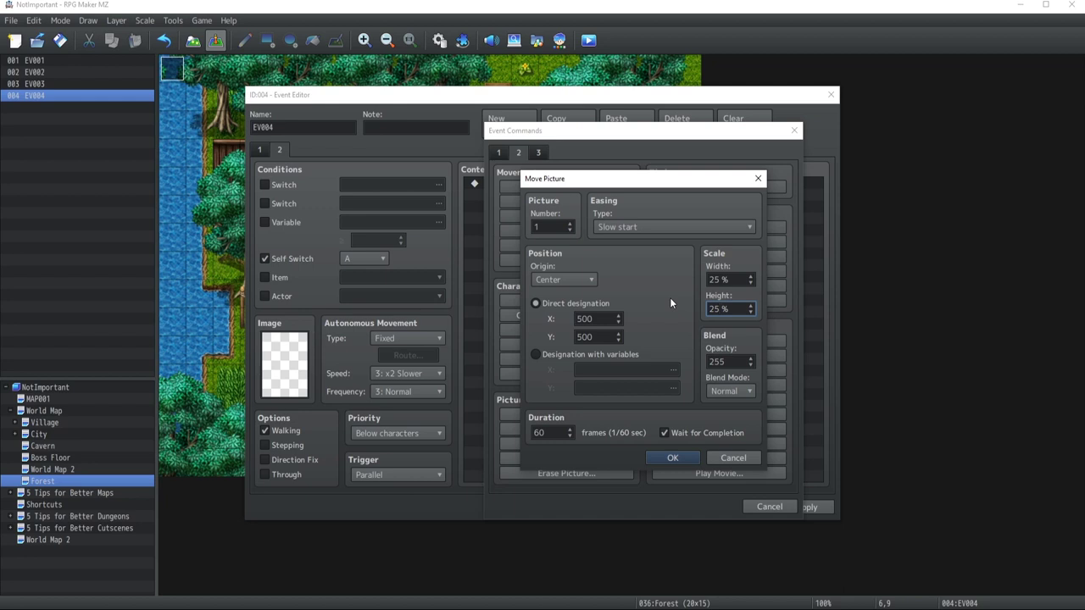
key(Tab)
key(Tab)
key(Tab)
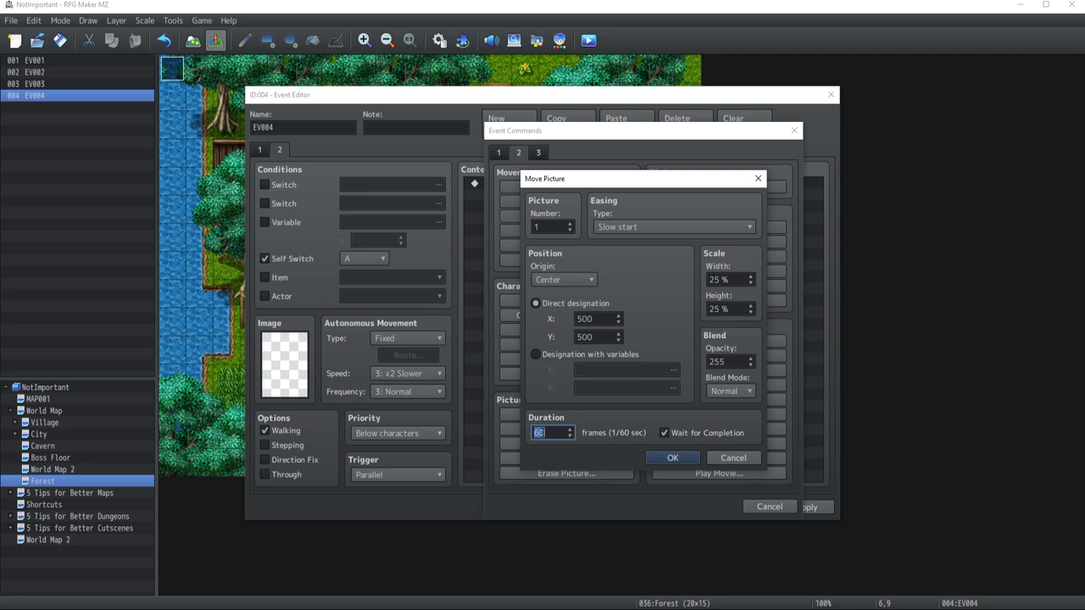
text(180)
click(664, 433)
click(664, 457)
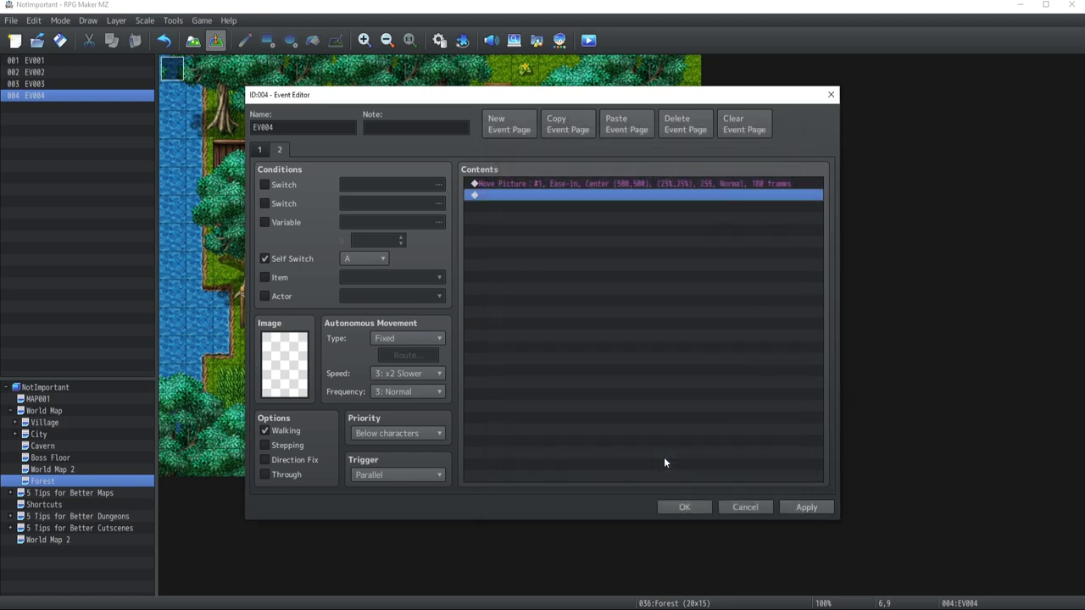
Step: Save EV004 and playtest a New Game to watch the portrait move
click(689, 507)
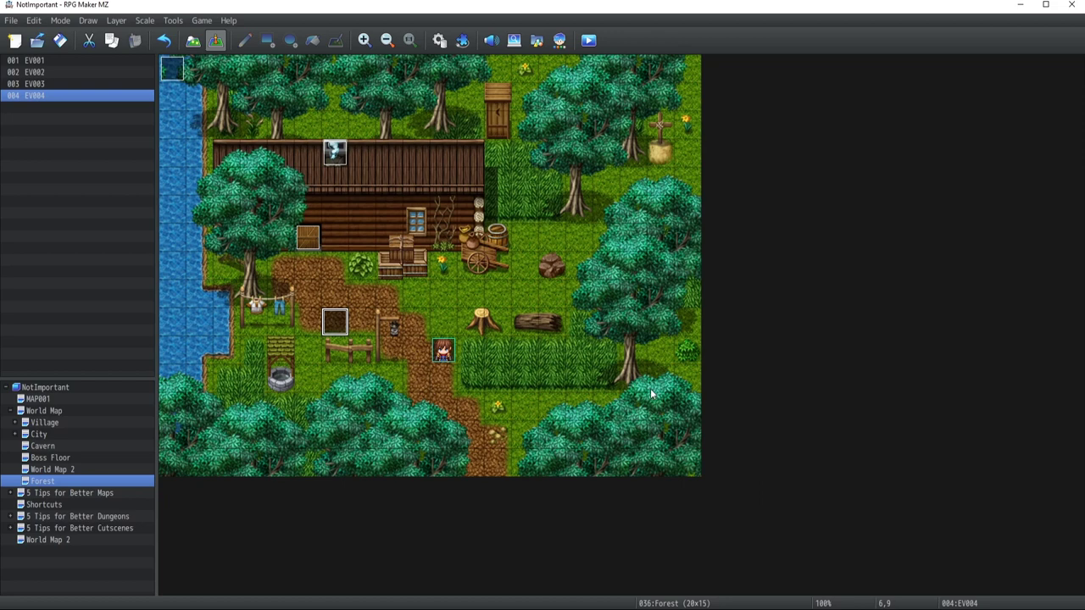
key(ctrl+r)
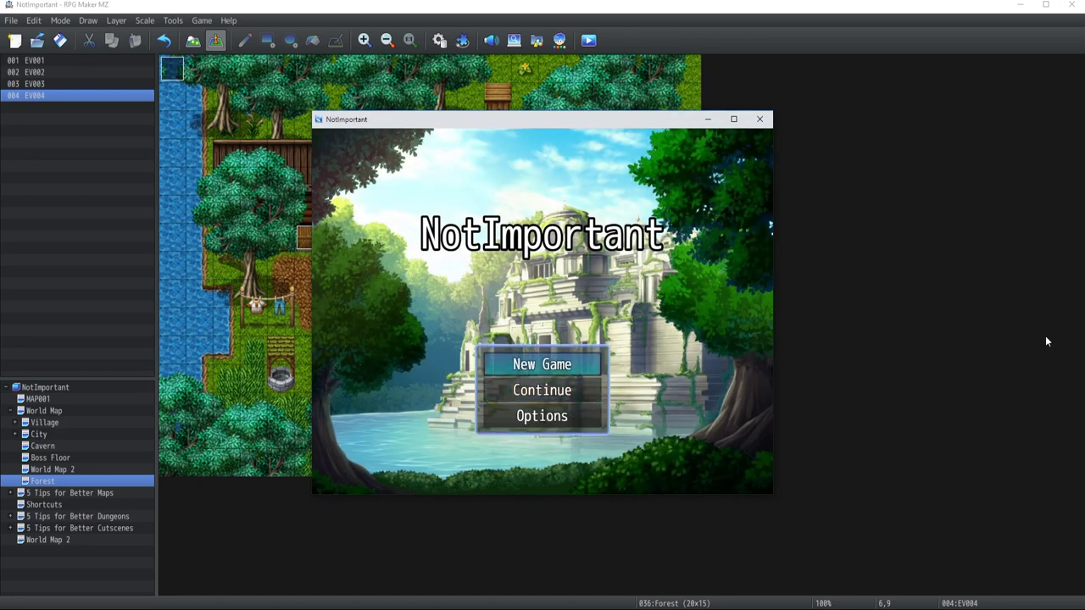
key(Return)
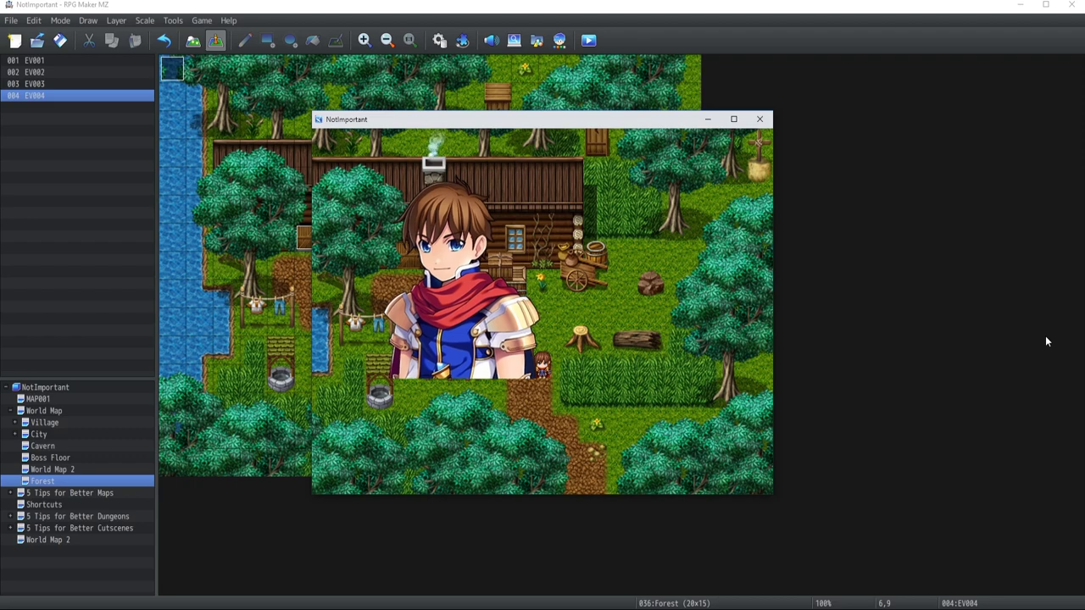
click(761, 120)
Step: Reopen the Move Picture command on EV004's page 2
double_click(337, 316)
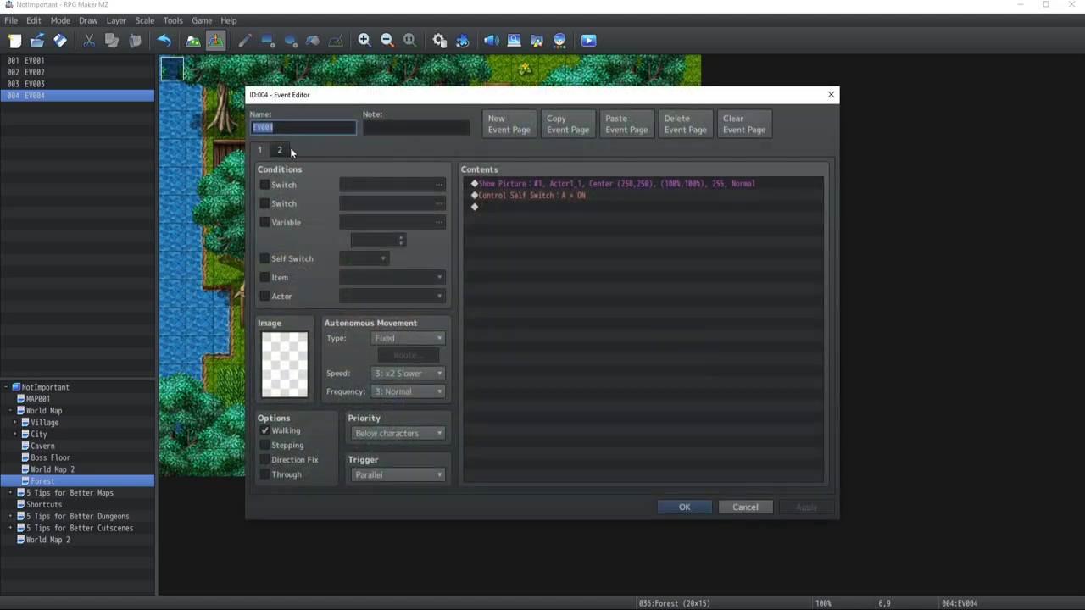
click(280, 149)
double_click(600, 180)
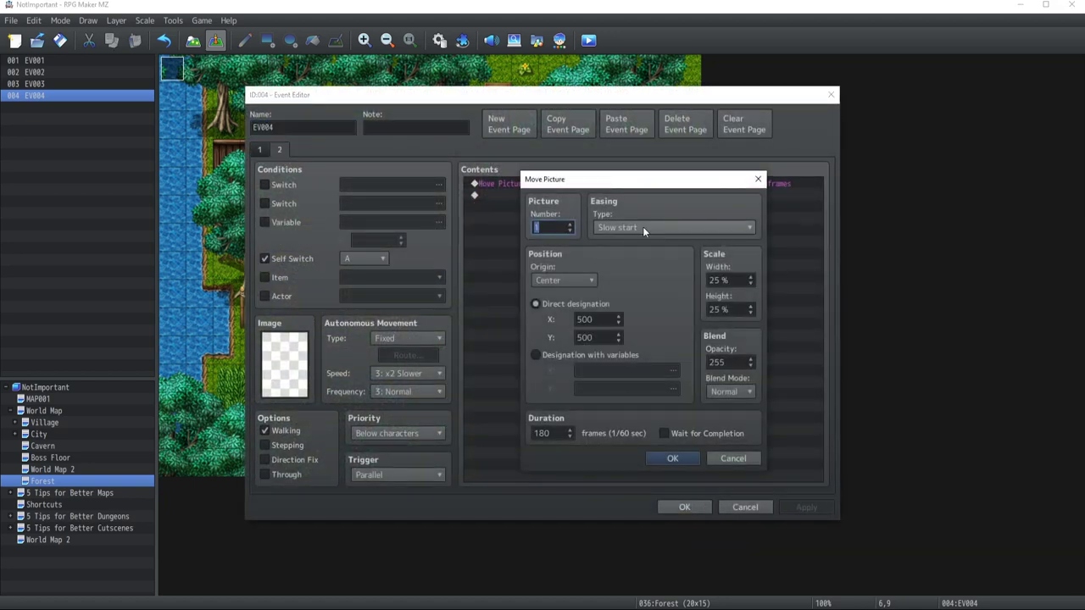
Step: Change the Move Picture easing type to constant speed (Linear)
click(643, 227)
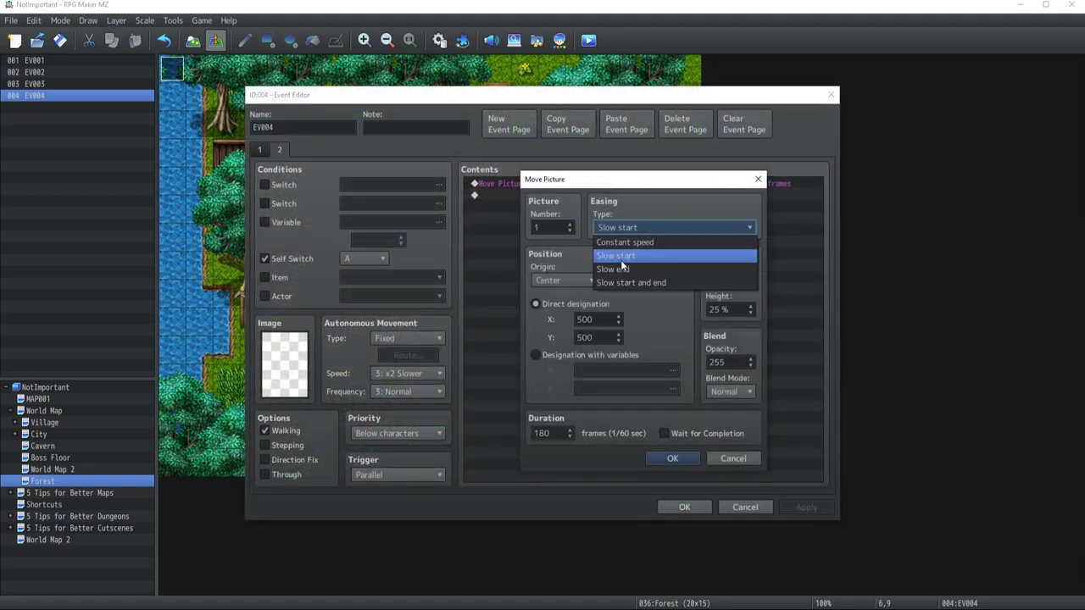
click(624, 243)
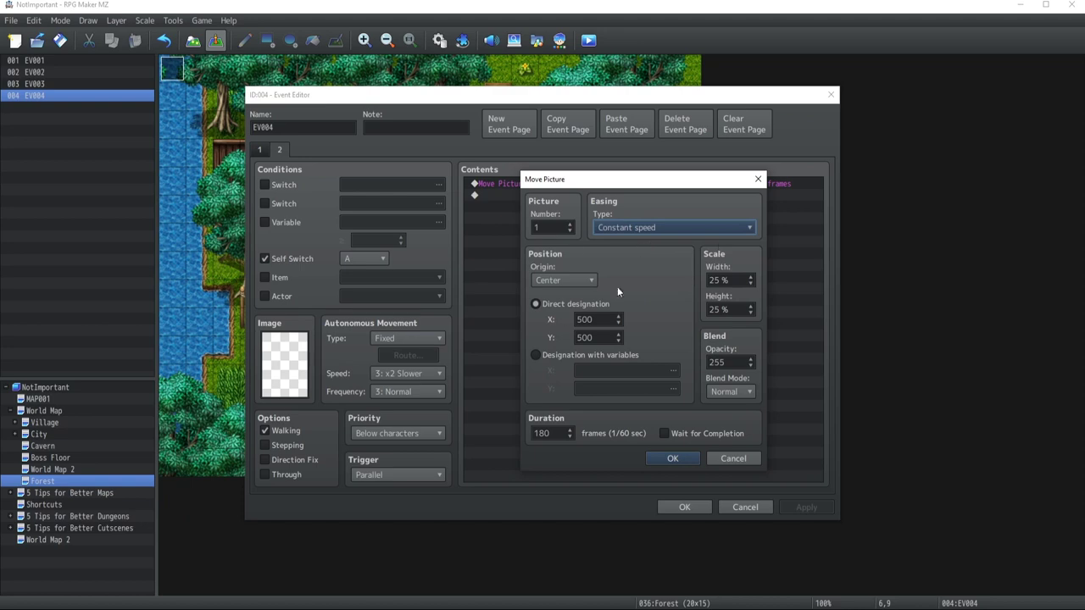
click(665, 458)
Step: Save the event and playtest the forest map from a new game
click(666, 507)
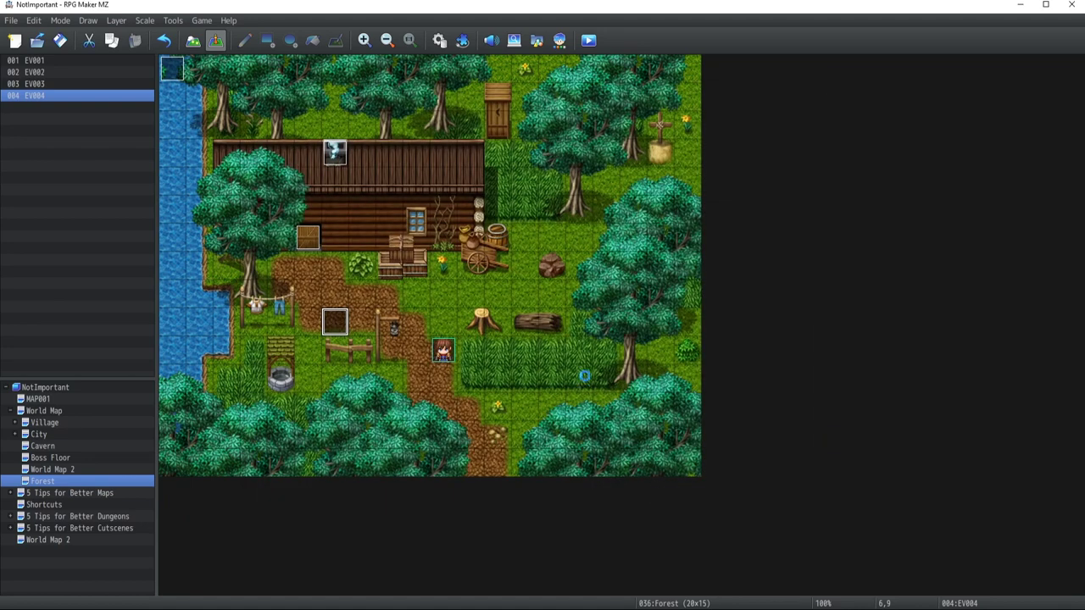
key(ctrl+r)
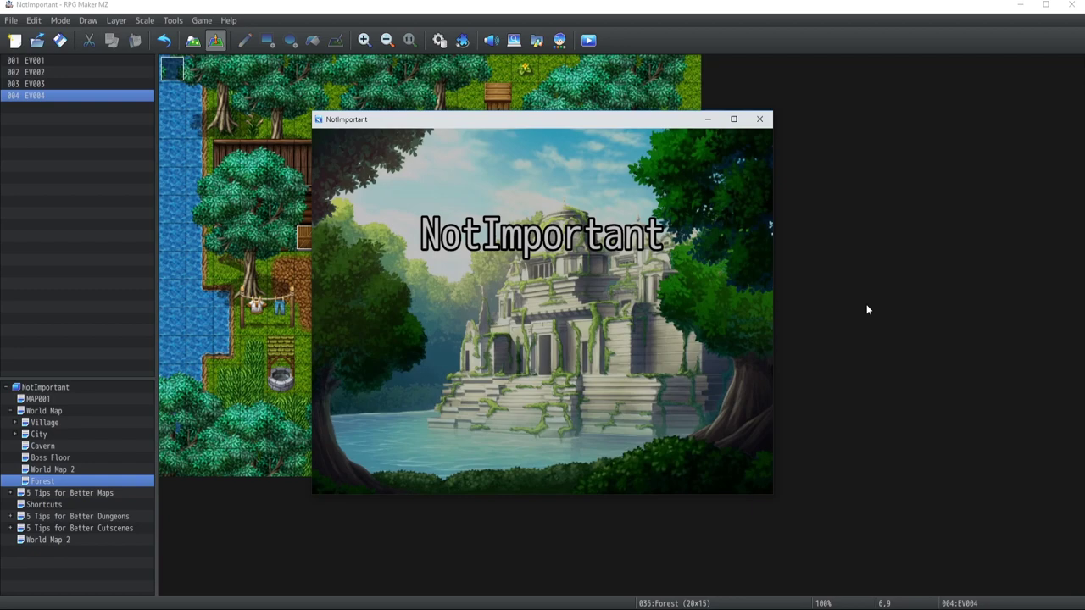
key(Return)
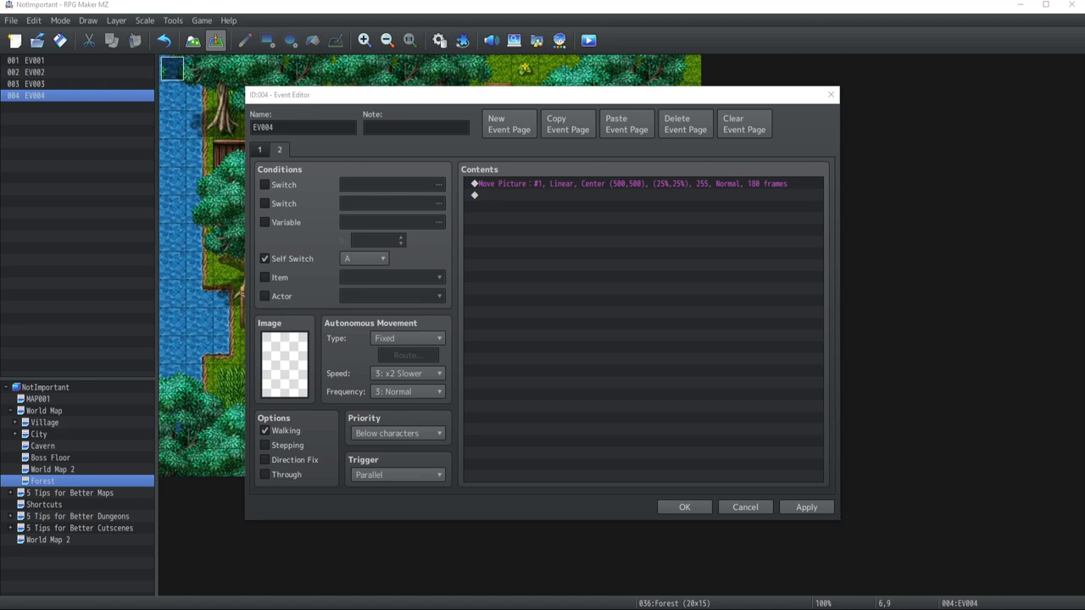
Step: Start a new page 2 command, viewing the Rotate Picture and Move Picture settings without adding either
double_click(532, 444)
click(532, 443)
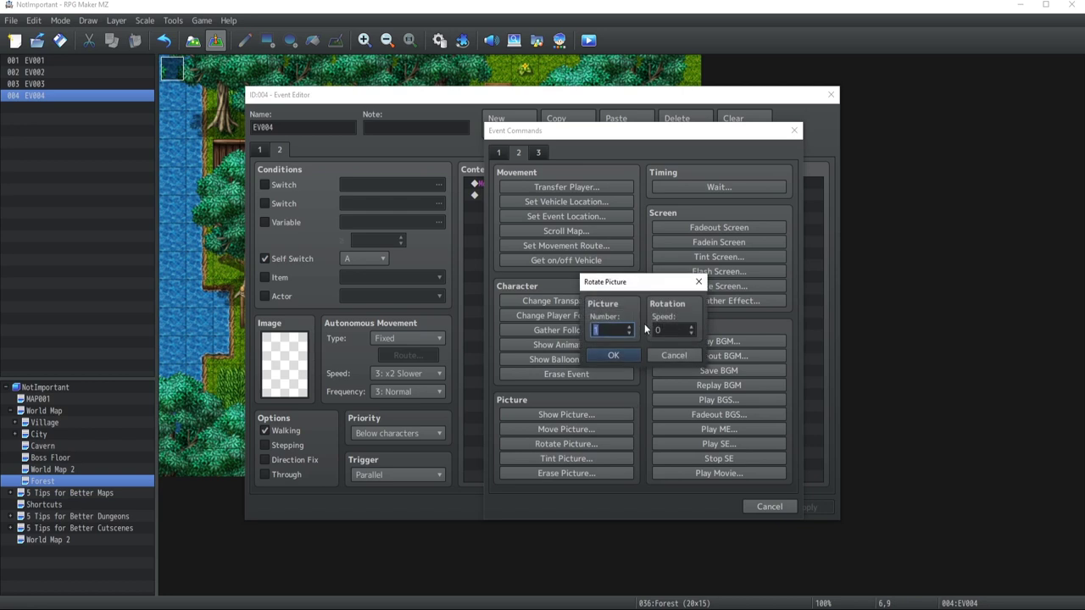
click(662, 356)
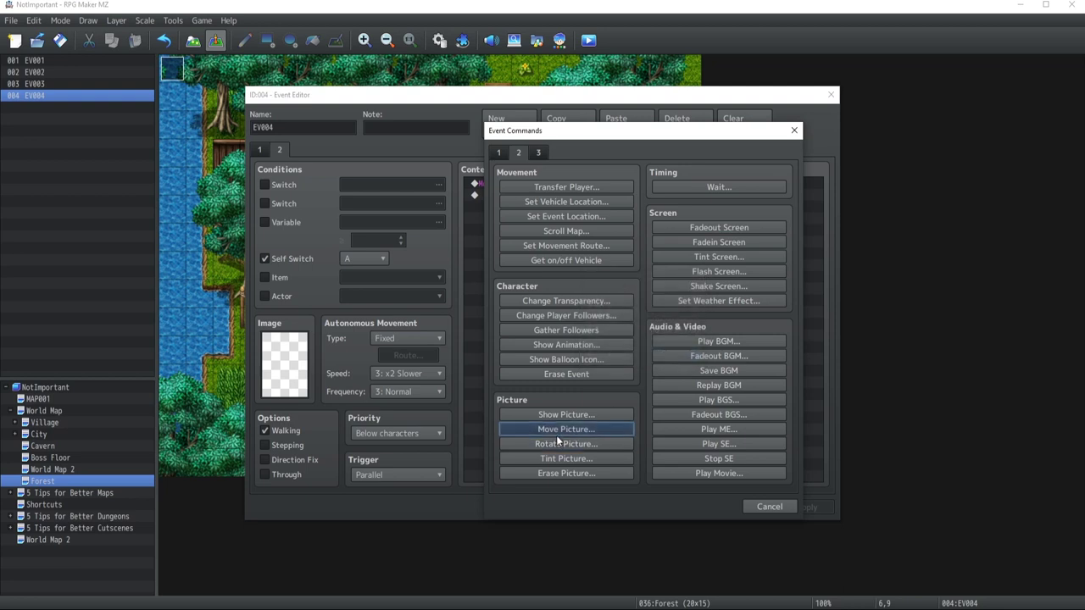
click(556, 430)
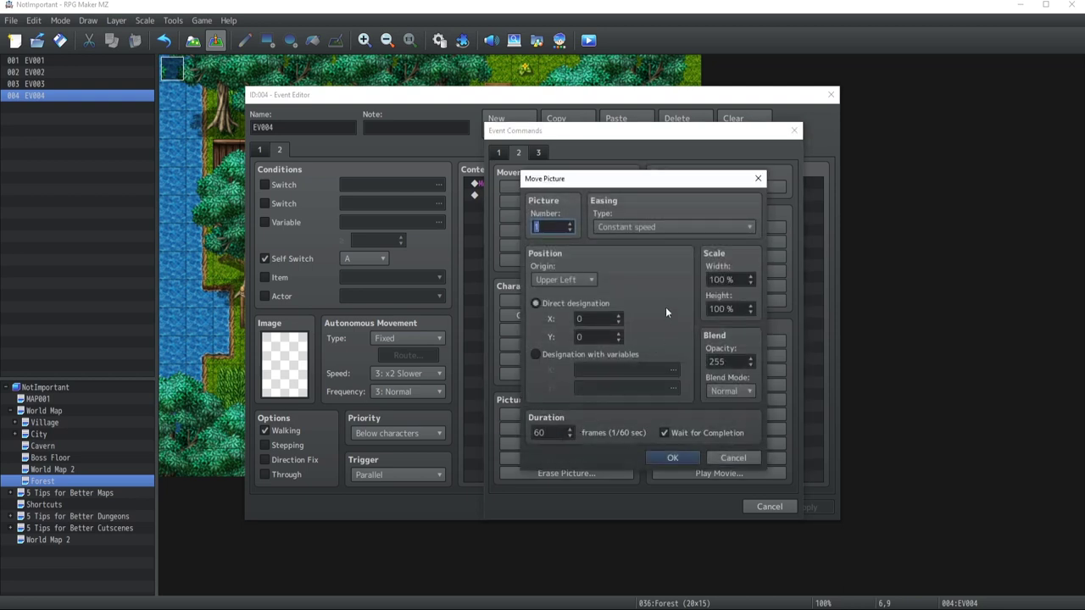
click(723, 456)
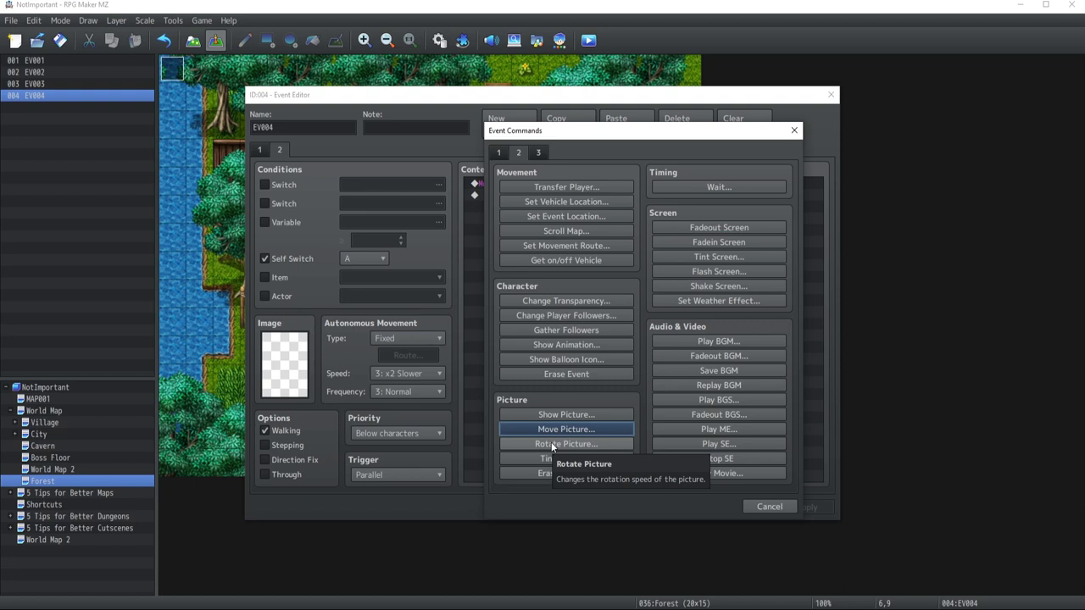
Step: Add a Rotate Picture command spinning picture 1 at speed 10, then apply and save
click(552, 444)
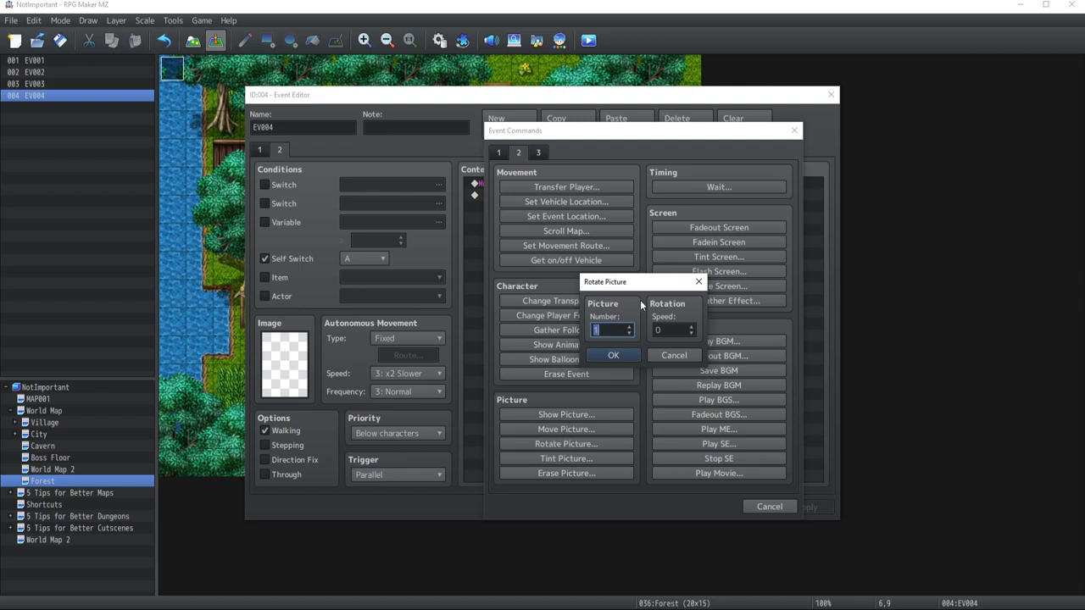
key(Tab)
text(10)
click(617, 353)
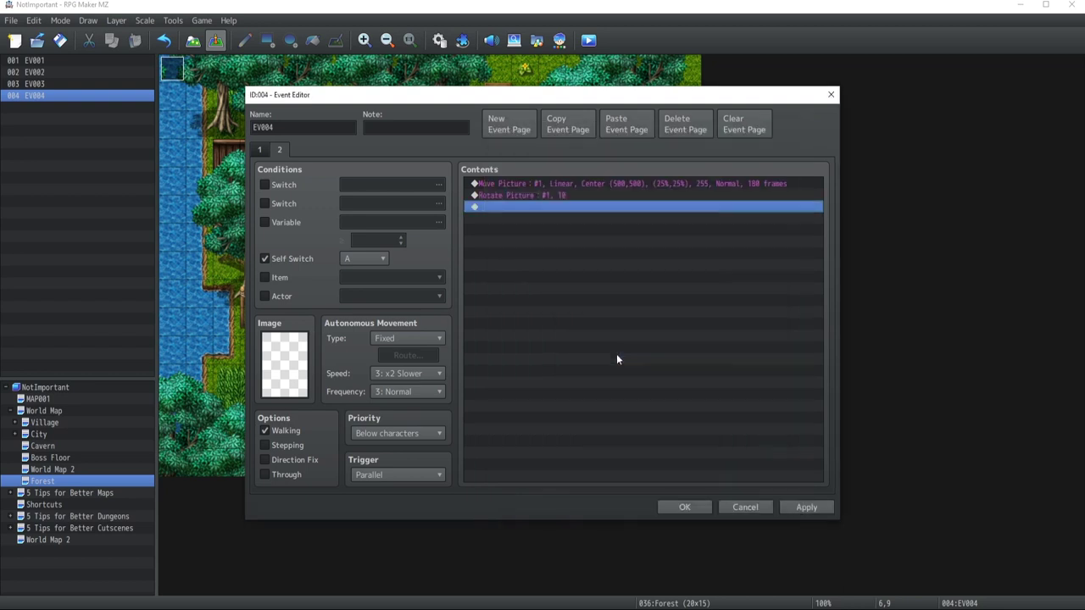
click(809, 509)
click(684, 507)
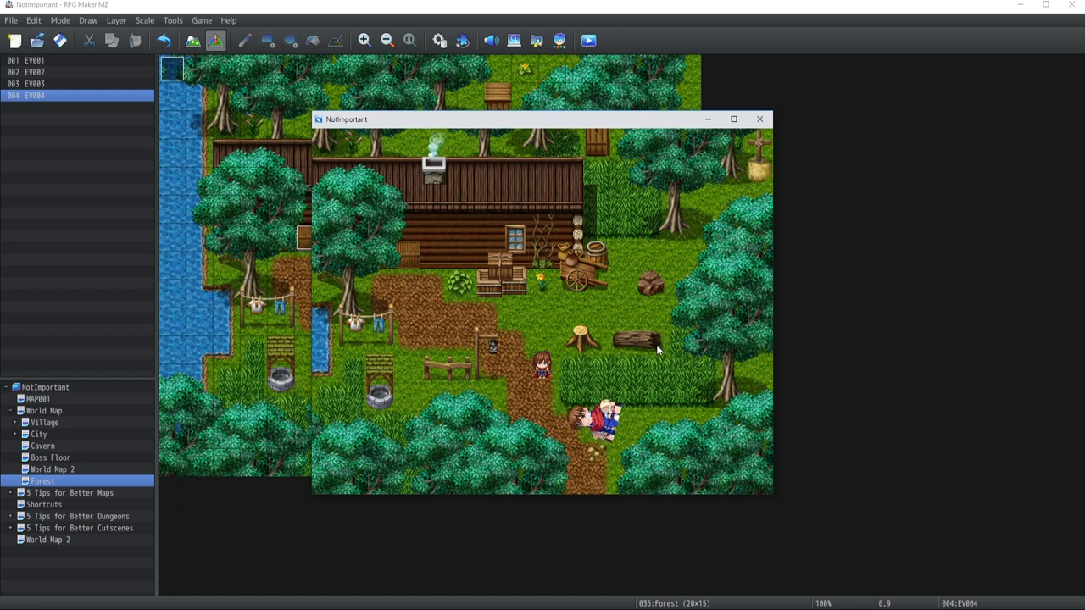
Step: Add a Tint Picture for picture 1 over 180 frames with Red -255, Green -102
click(767, 117)
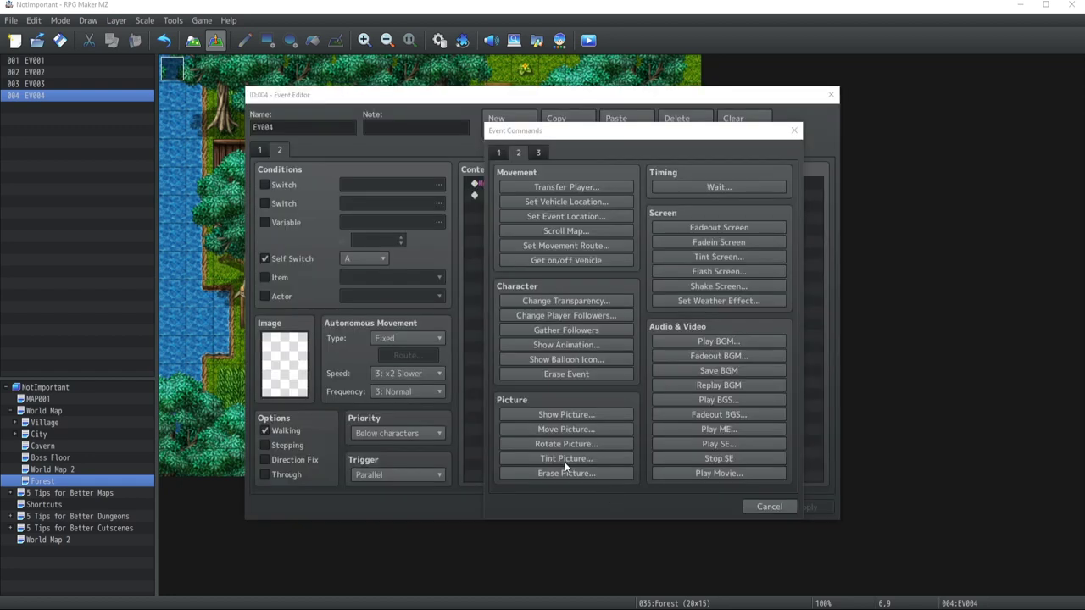
click(619, 459)
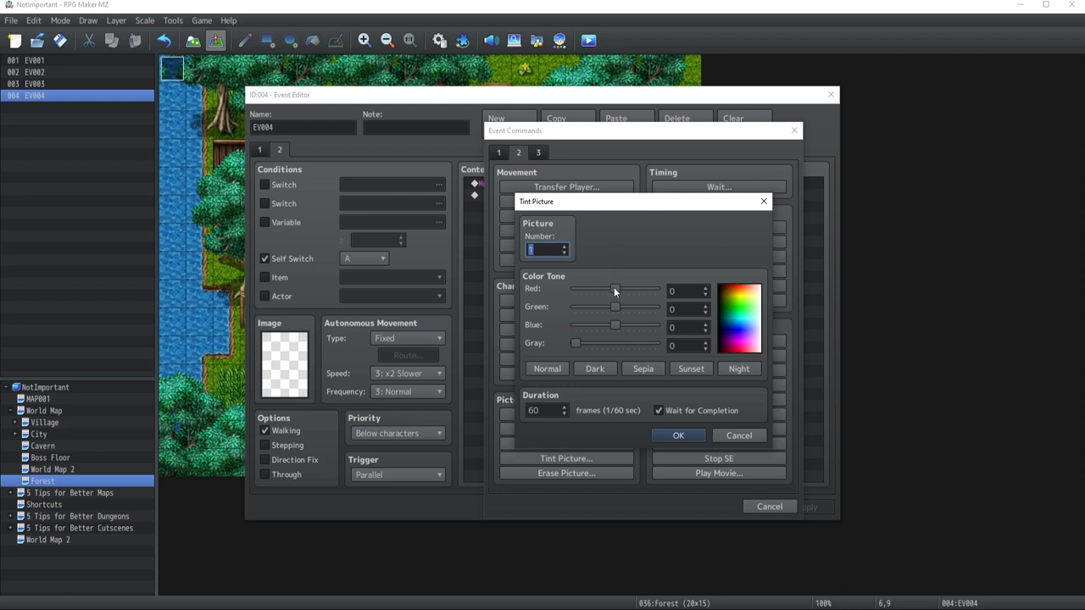
key(Tab)
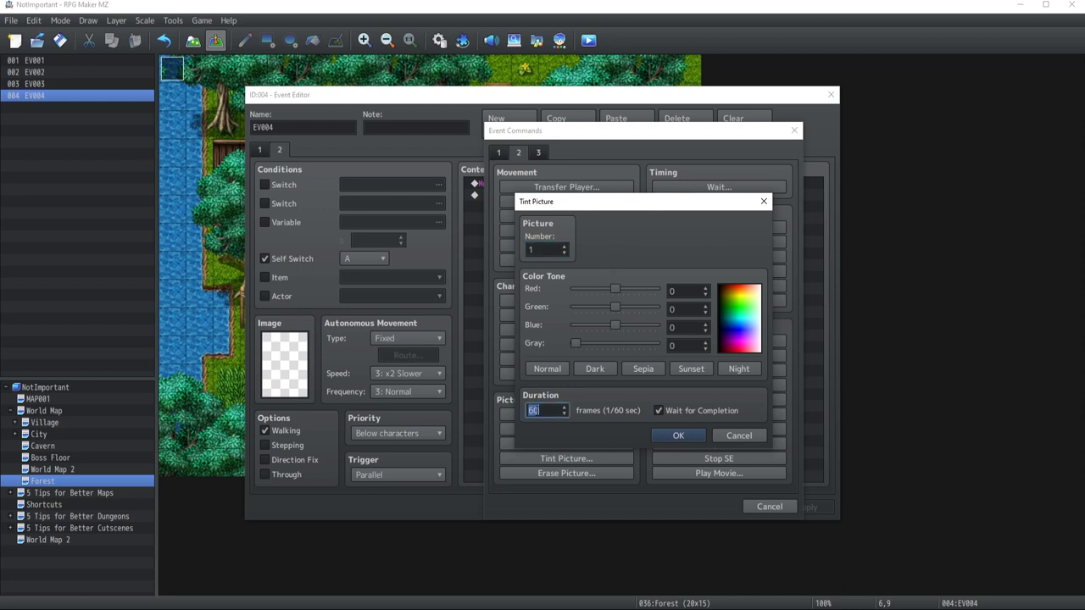
text(180)
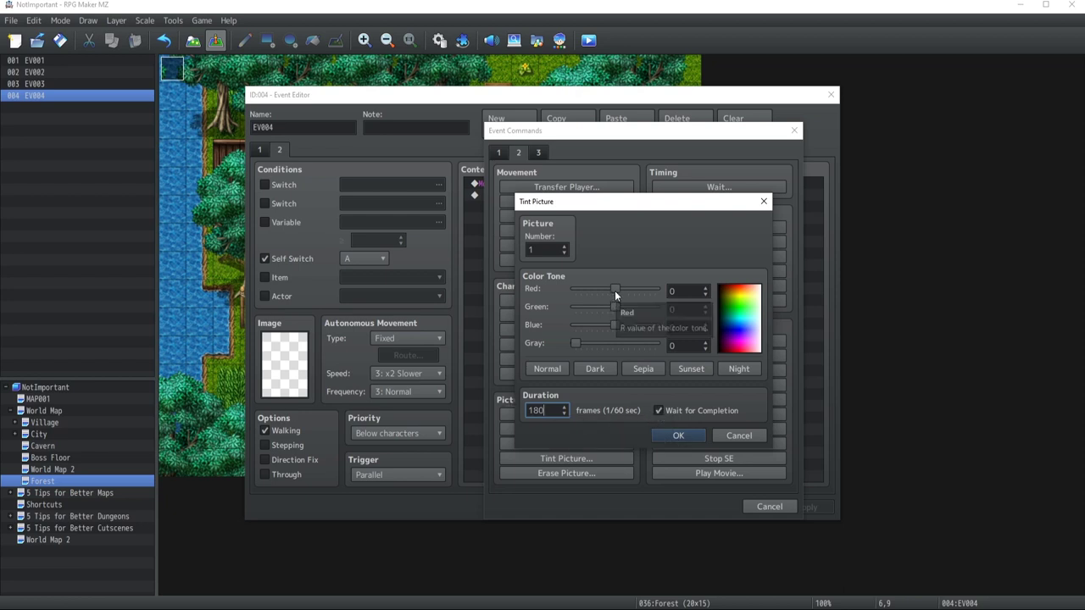
drag(616, 289, 599, 307)
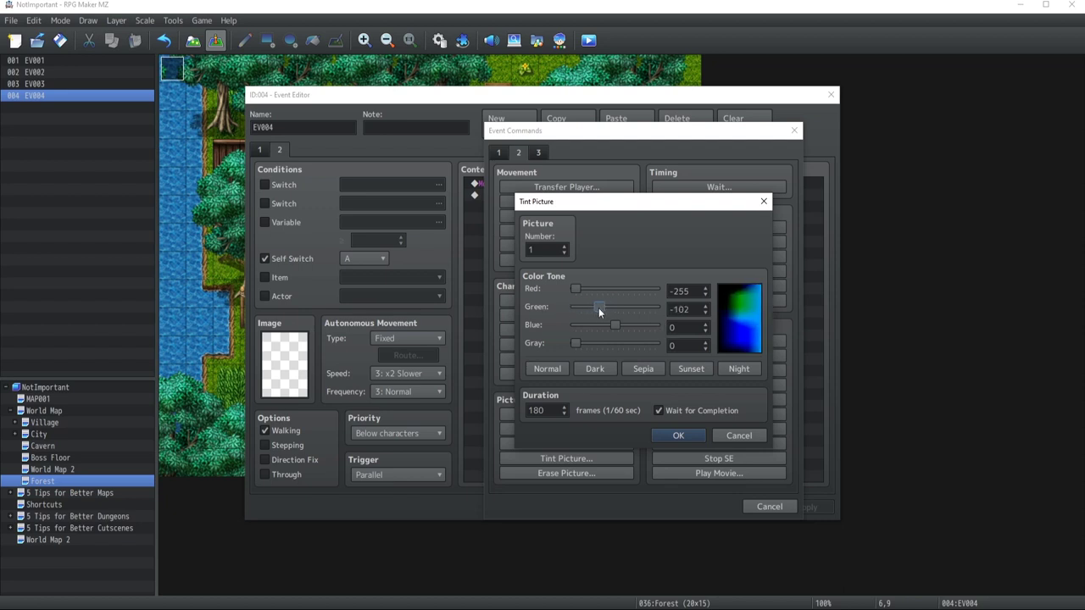
click(677, 434)
Step: Save the event and playtest from a new game to see the blue portrait
click(685, 508)
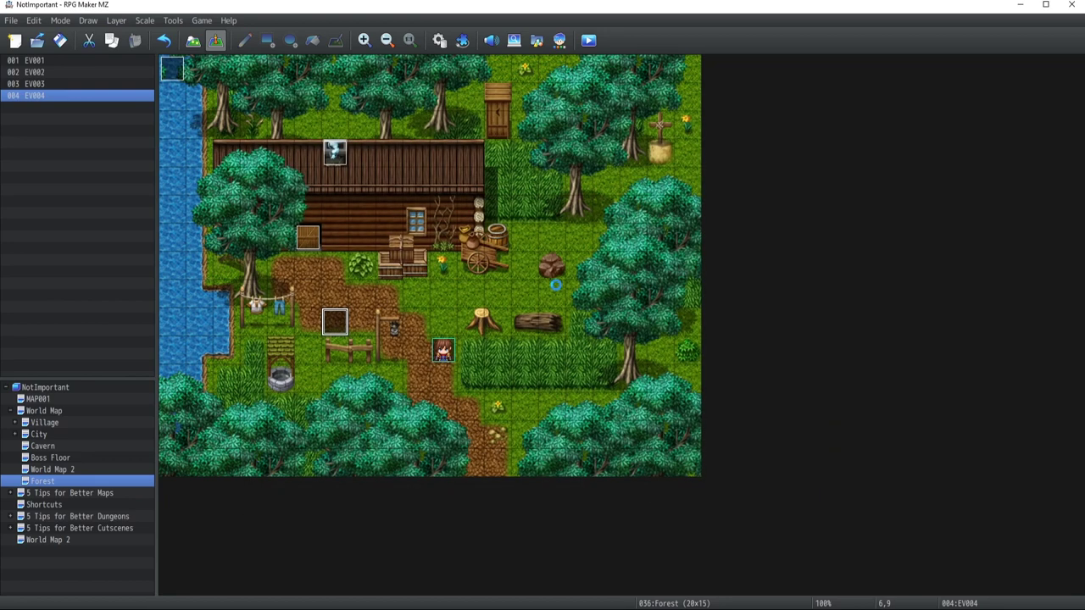
key(ctrl+r)
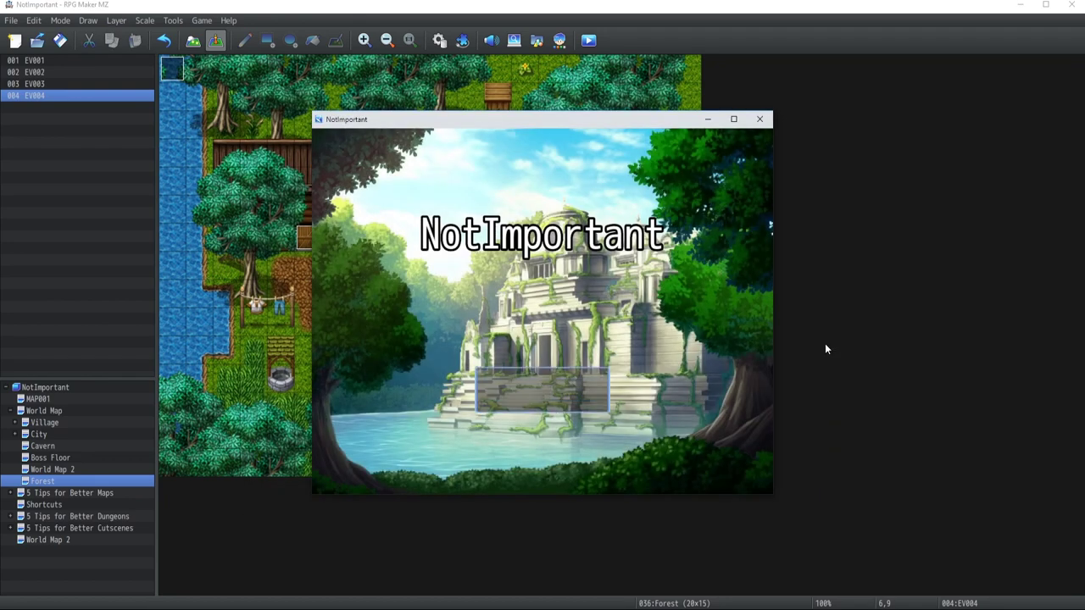
key(Return)
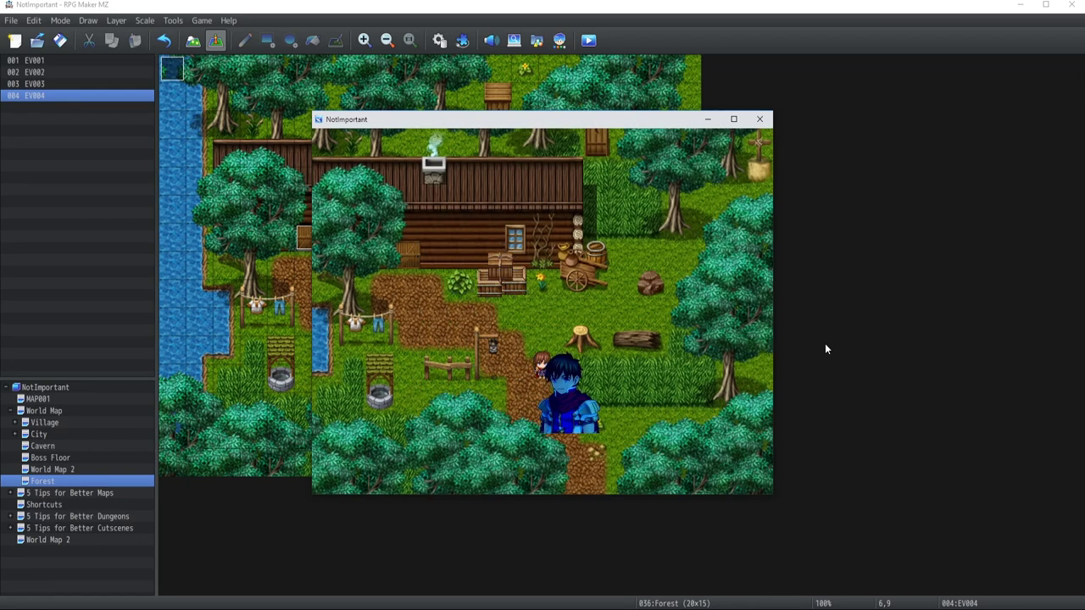
Step: Close the playtest, reopen the event, and add Erase Picture #1 to page 2
click(760, 119)
double_click(471, 244)
double_click(519, 197)
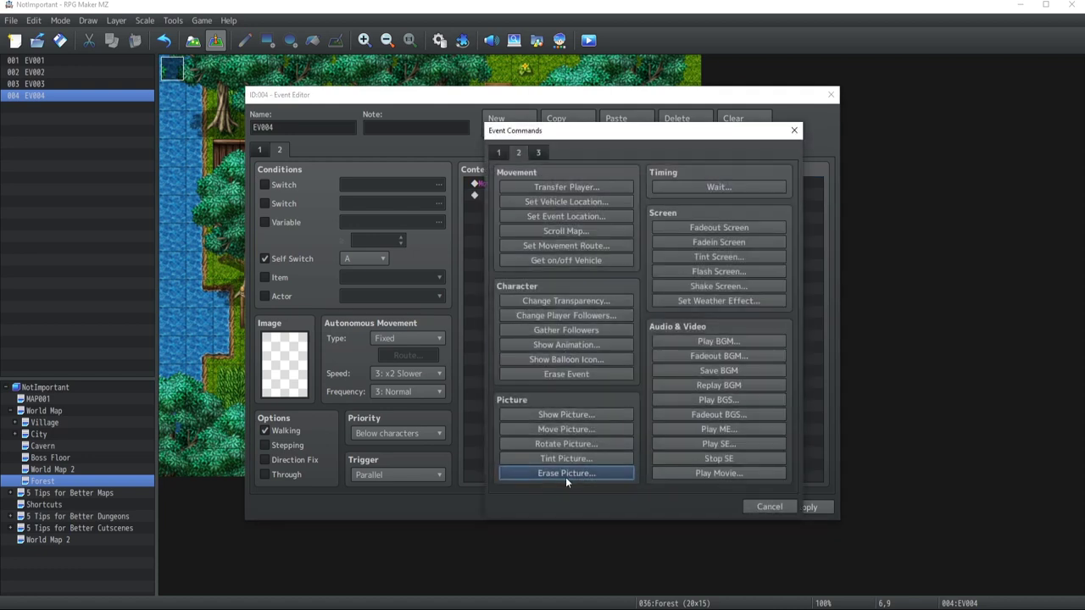
click(562, 471)
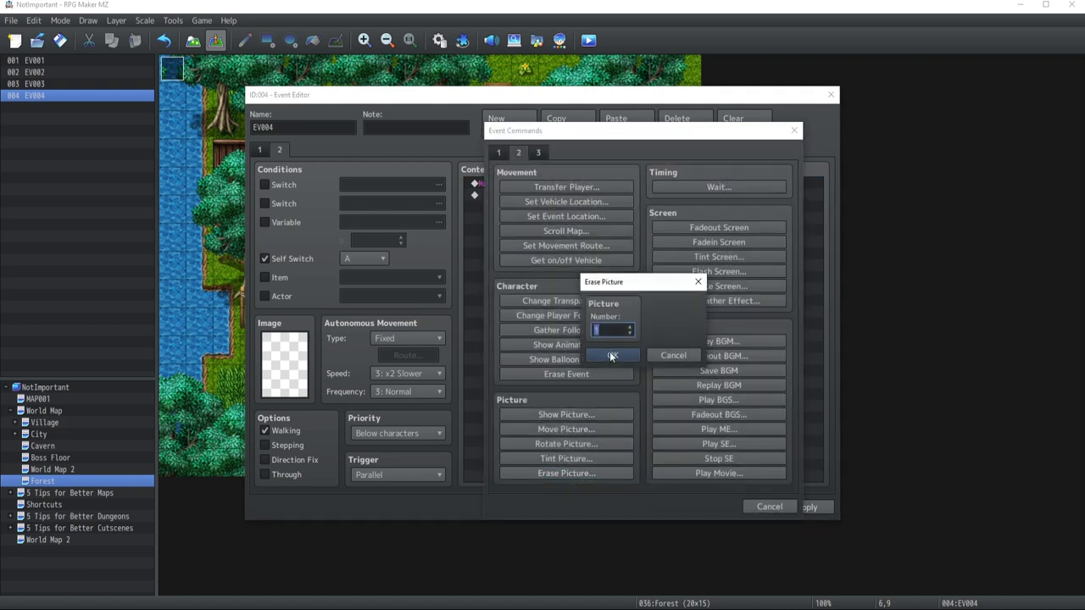
click(610, 355)
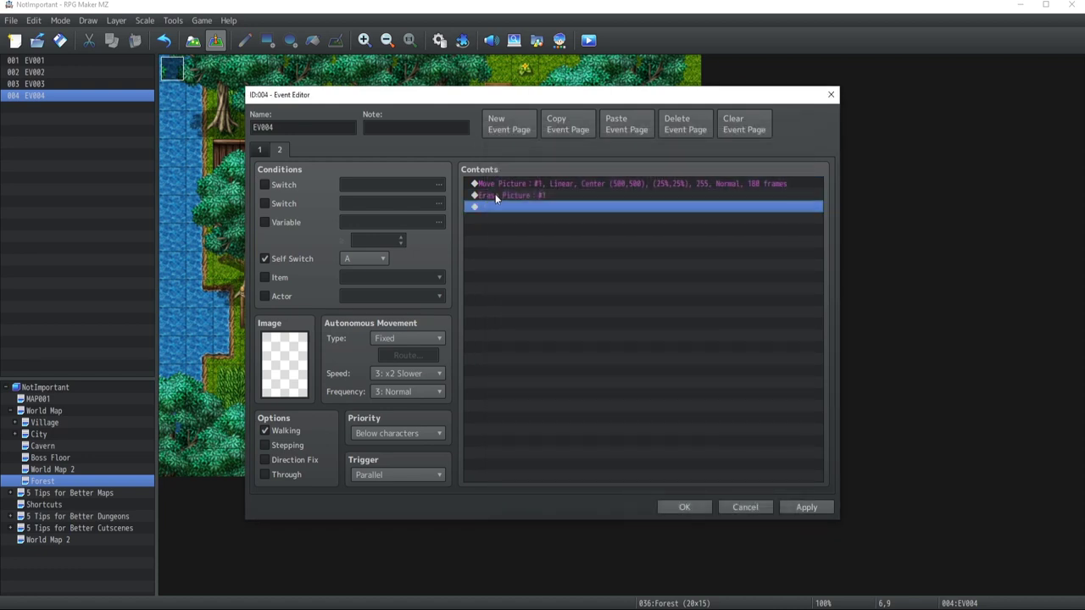
Step: Insert a 300-frame Wait above the erase, review pages 1 and 2, and save
double_click(496, 206)
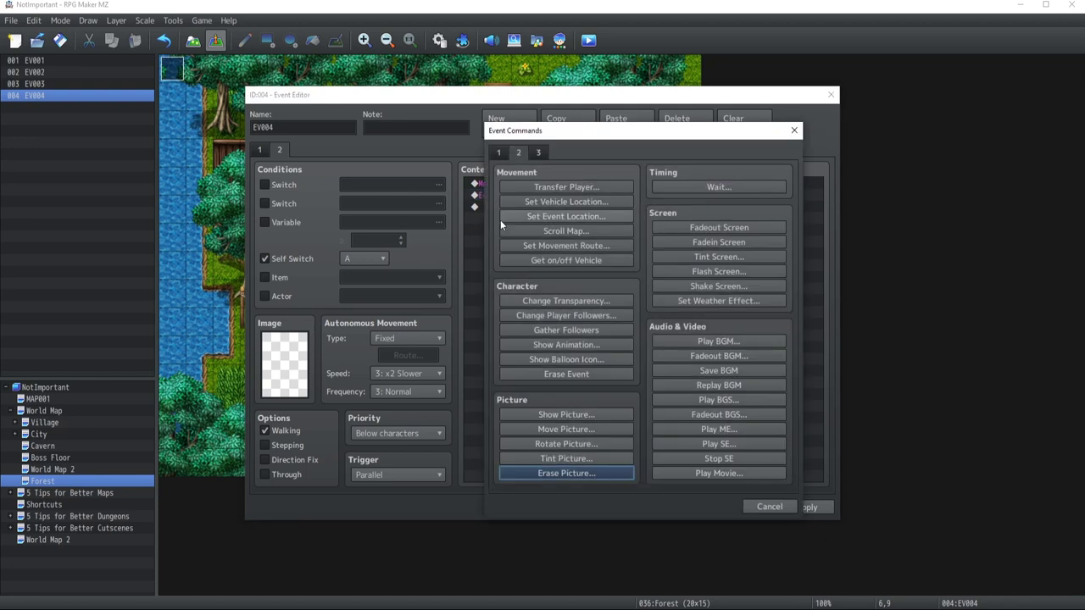
click(672, 189)
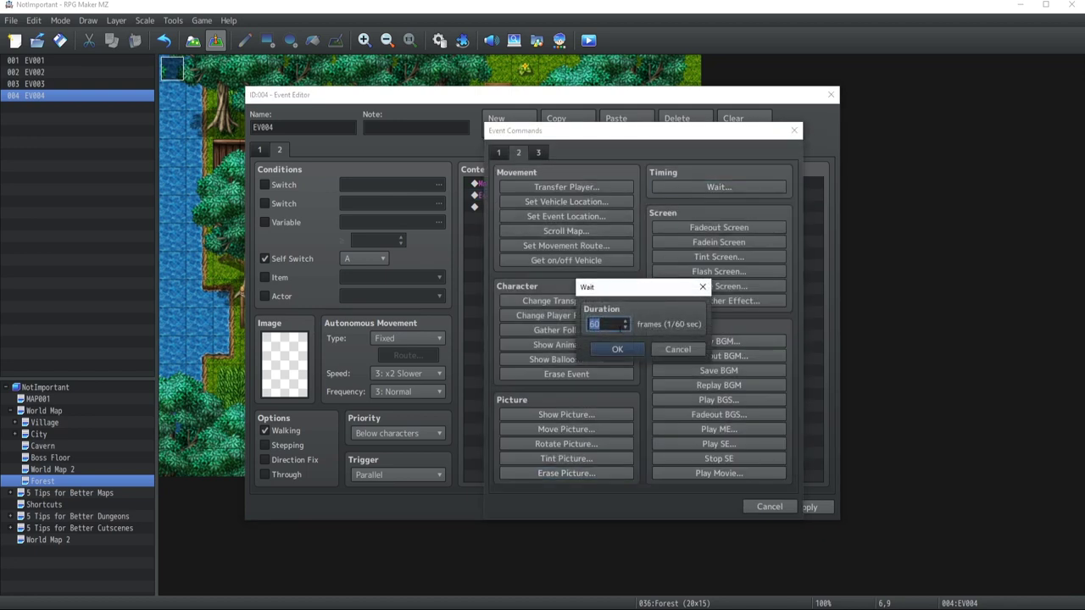
click(616, 348)
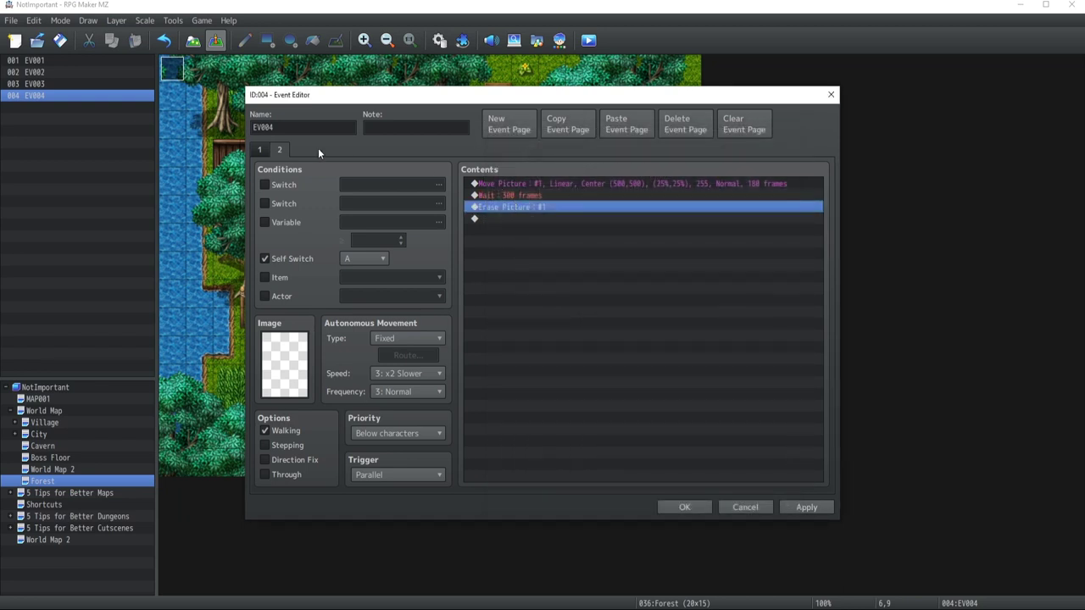
click(260, 150)
click(280, 150)
click(527, 193)
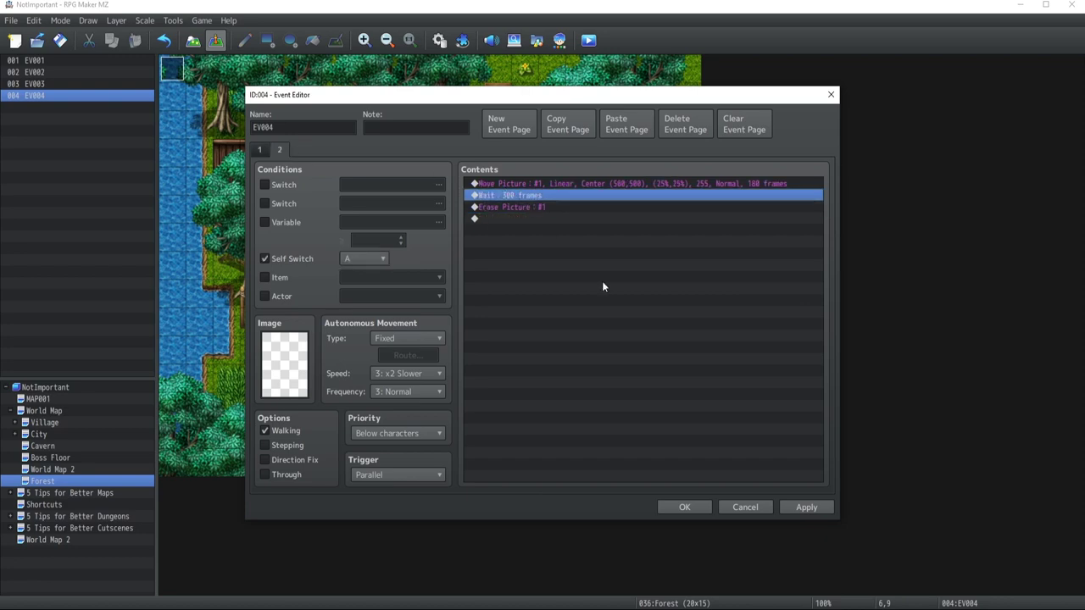
click(676, 508)
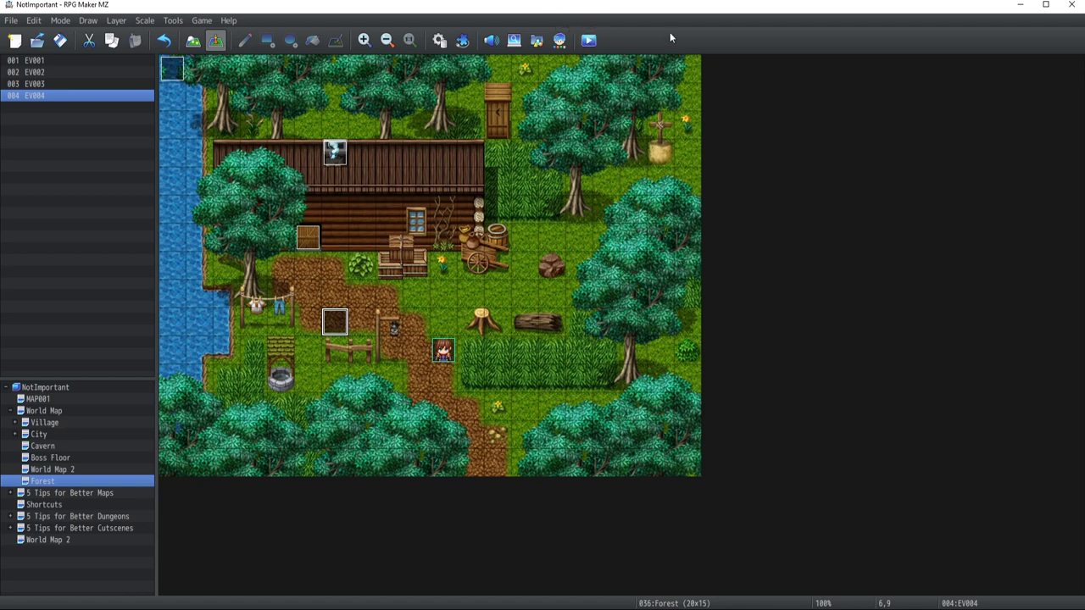
click(588, 40)
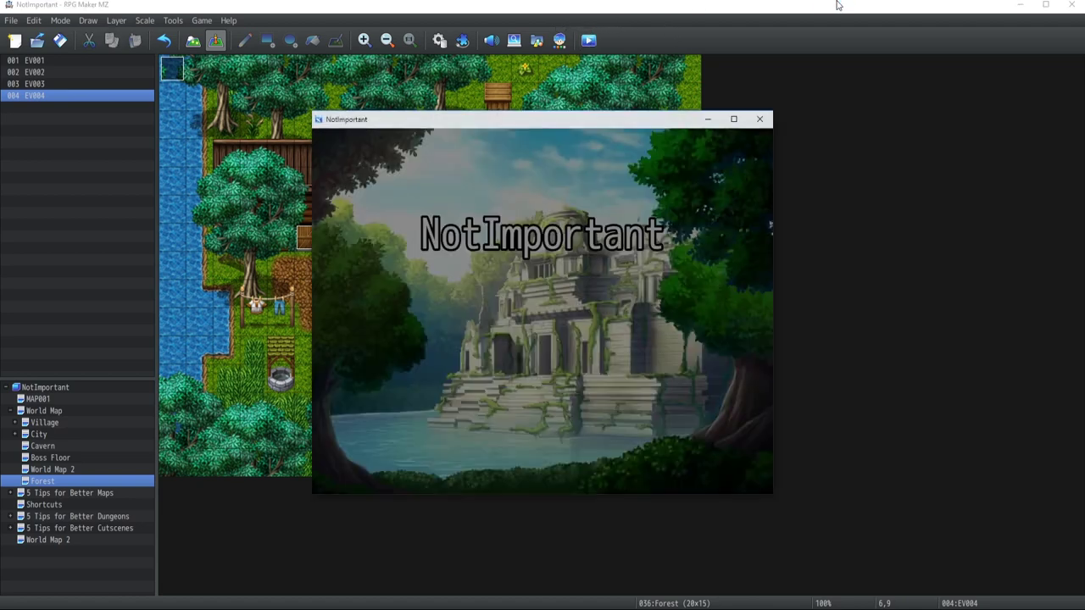
key(Return)
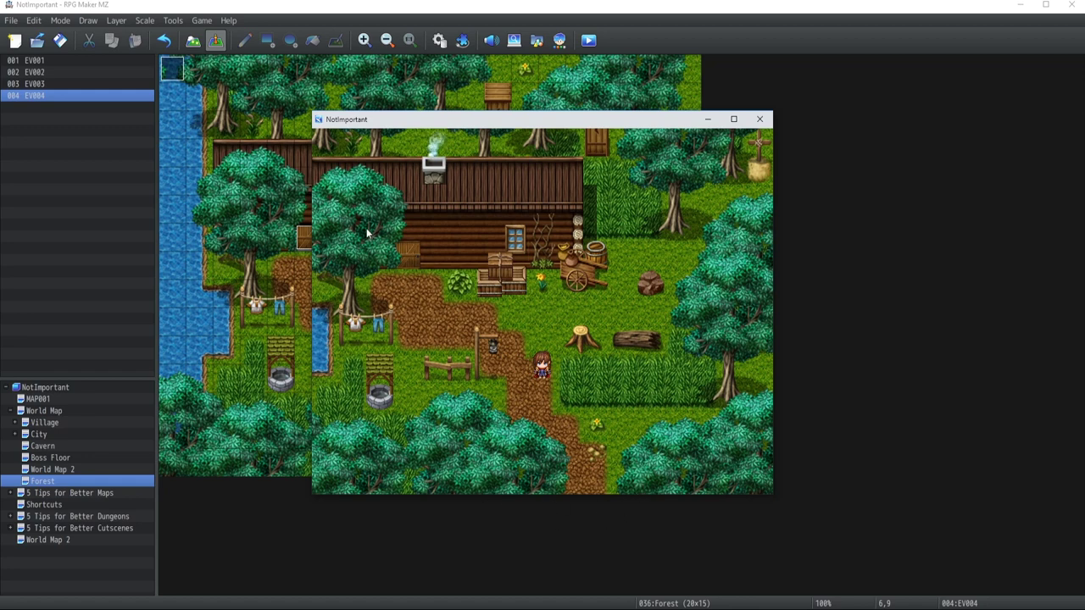
key(alt+F4)
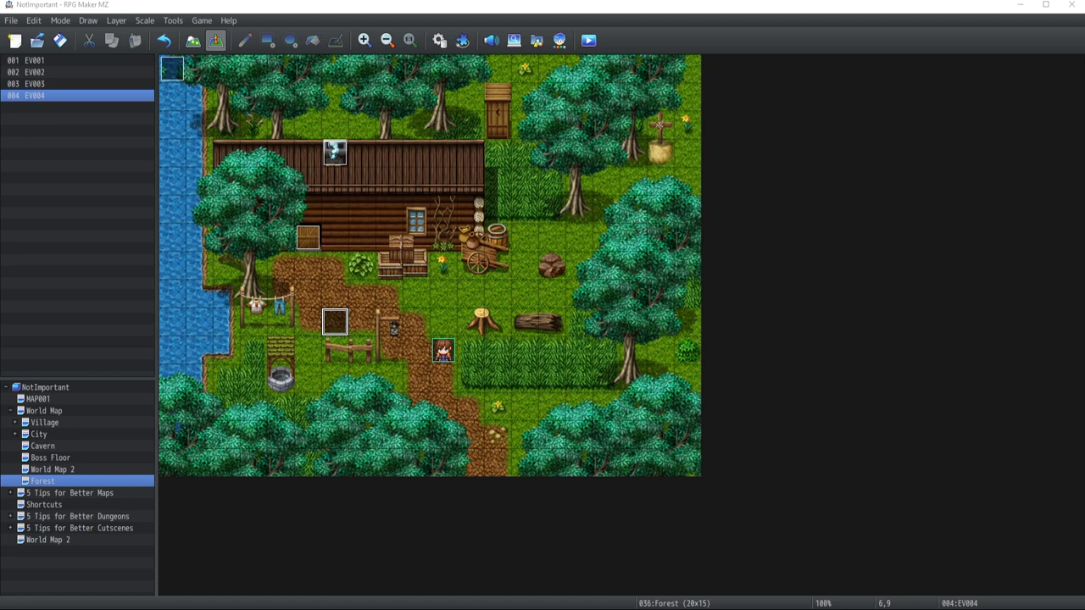